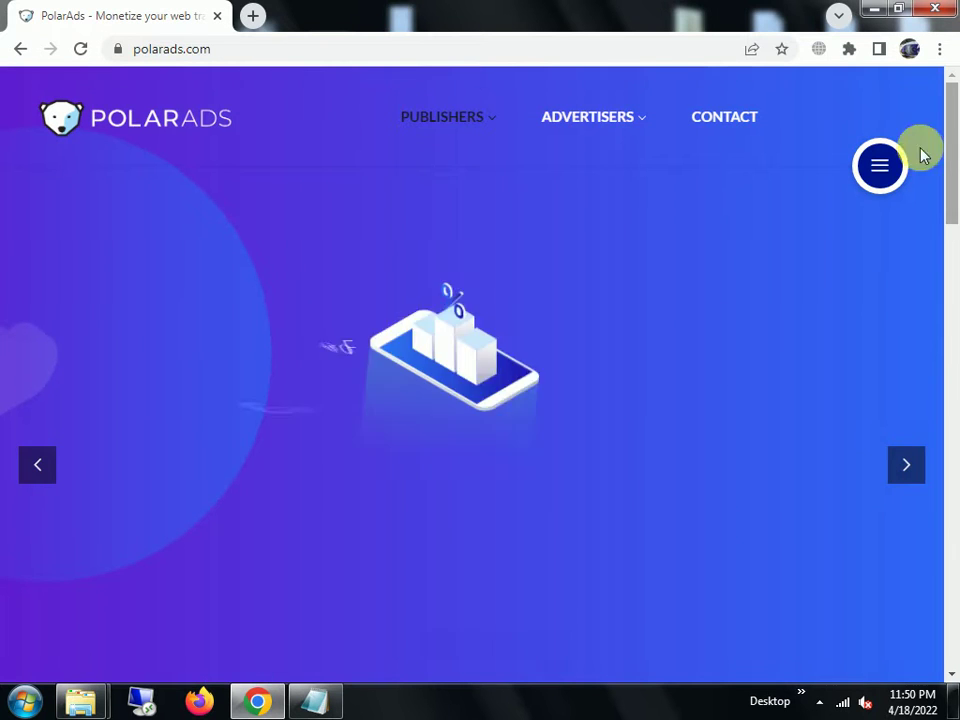
- Open the side menu on the PolarAds home page
left_click(880, 168)
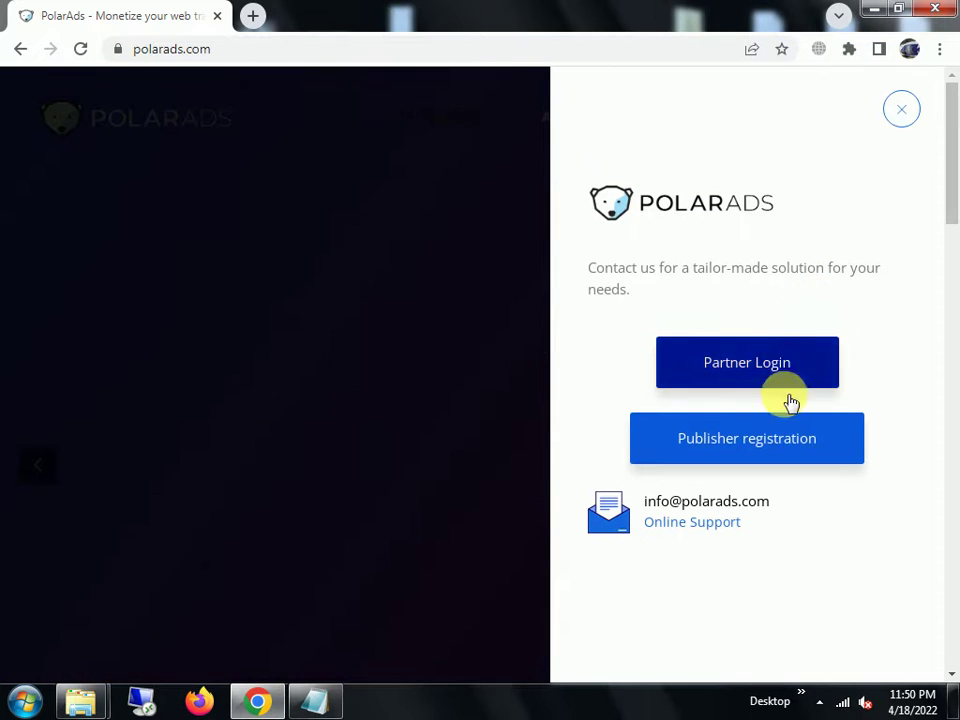
- Go to the Publisher registration page and select the Company name field
left_click(746, 442)
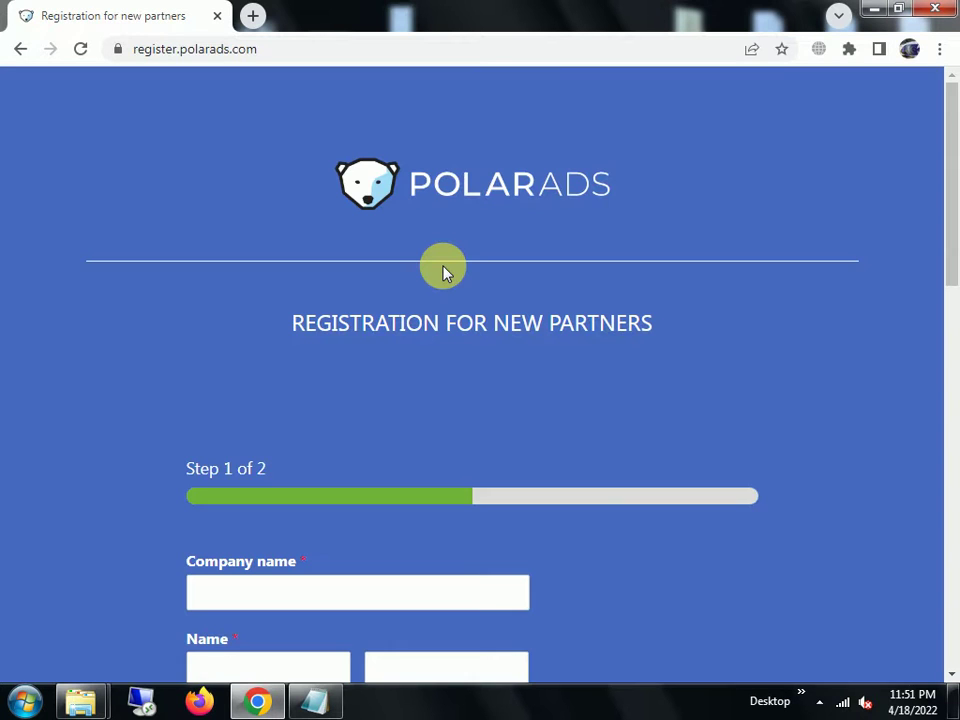
scroll(441, 270, "down", 5)
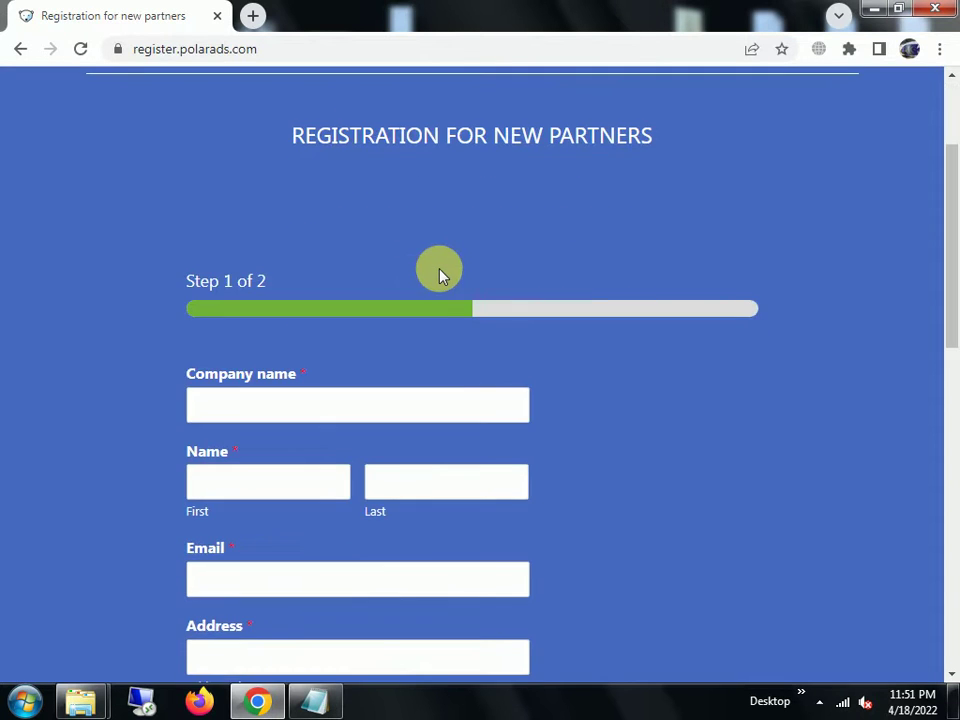
left_click(281, 324)
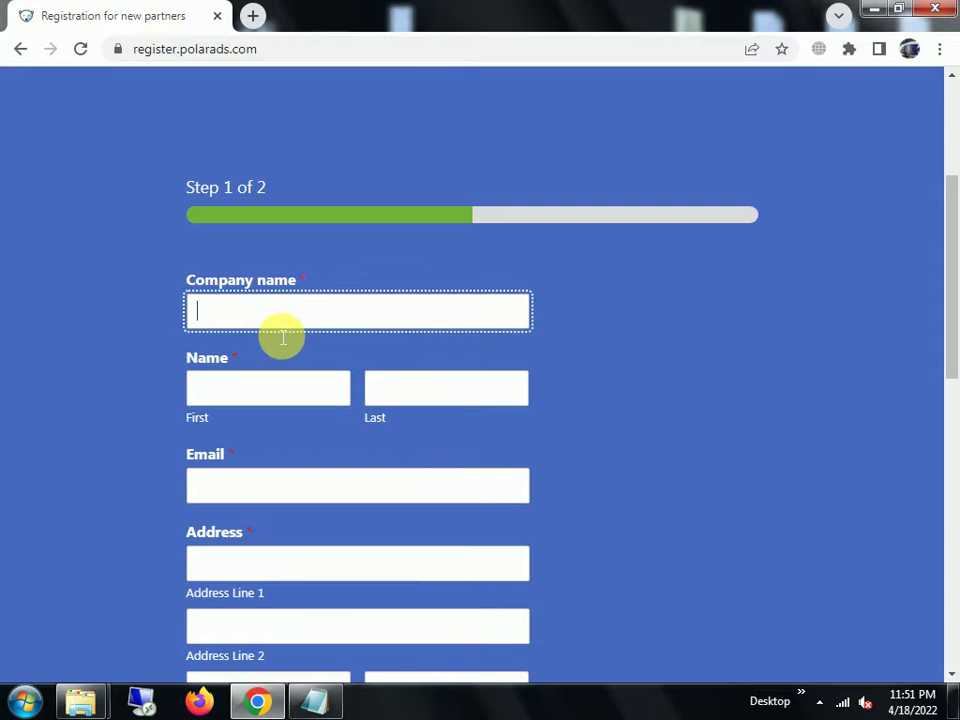
left_click(270, 404)
left_click(278, 311)
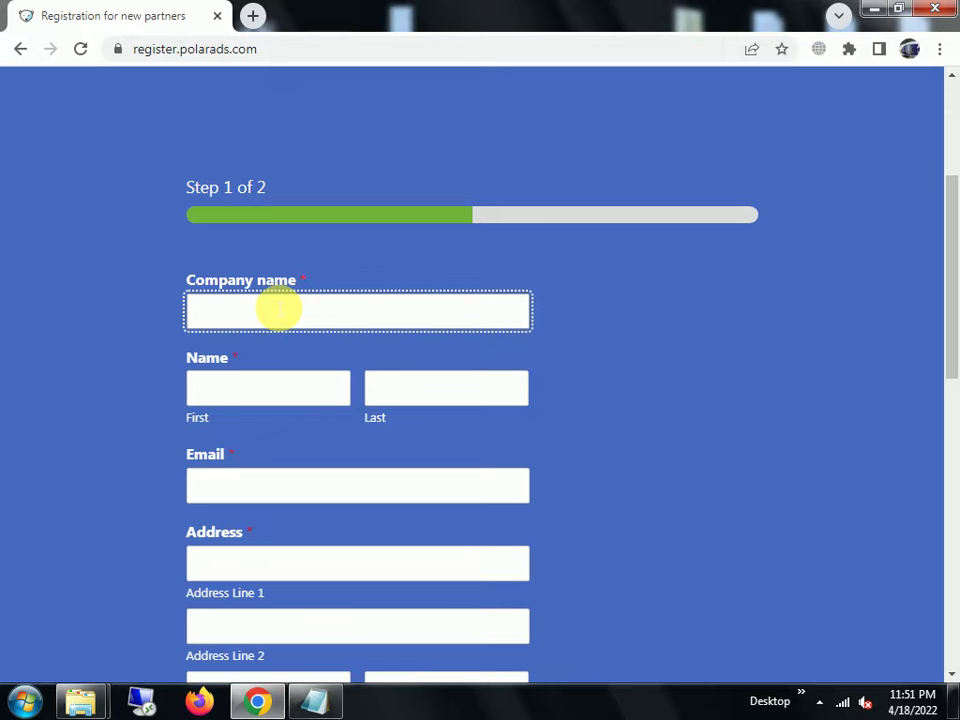
- Enter the company name and capitalise its first letter
type("xer Baker")
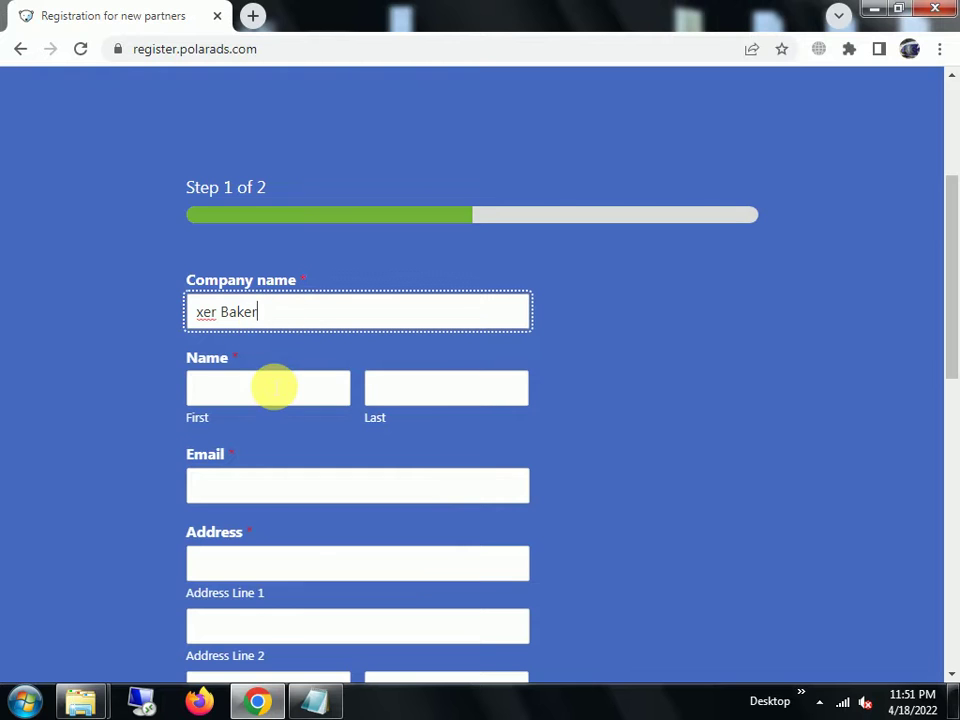
left_click(215, 312)
key("BackSpace")
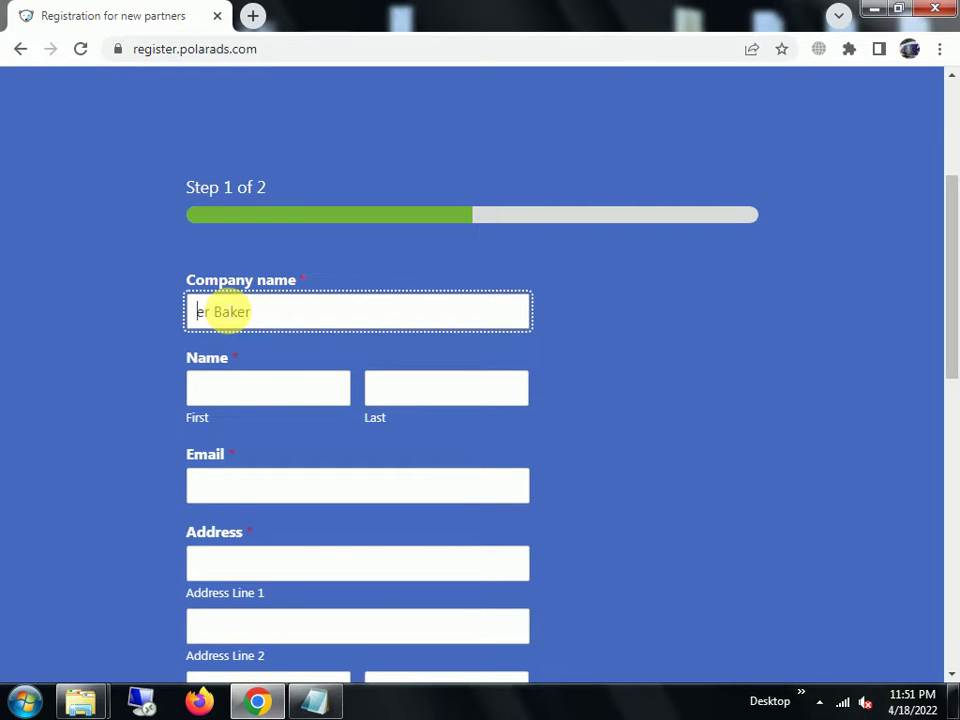
type("X")
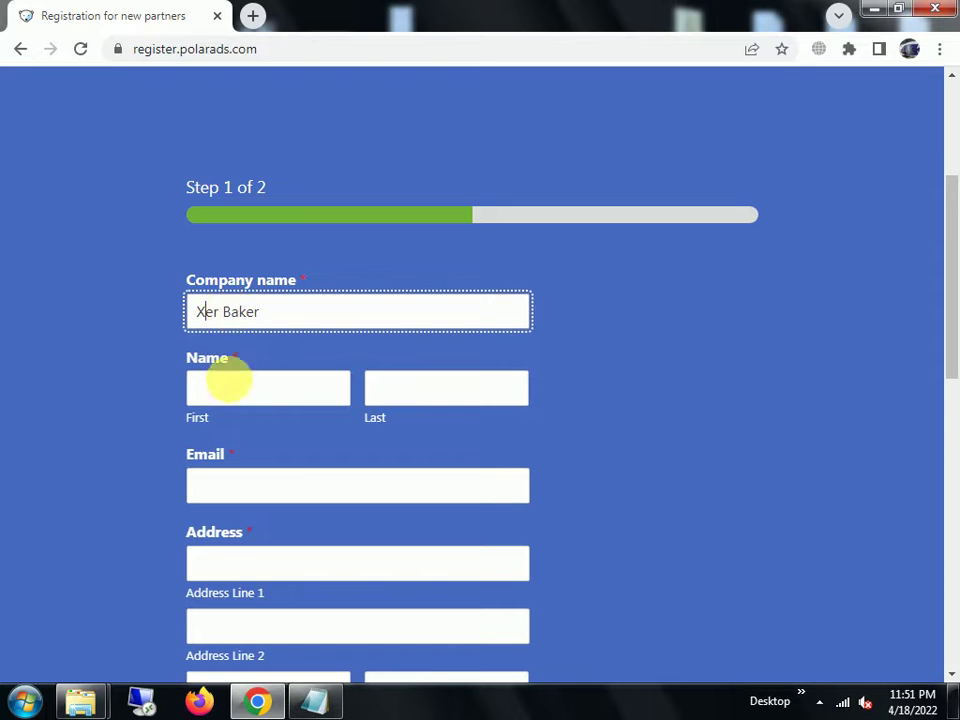
key("F12")
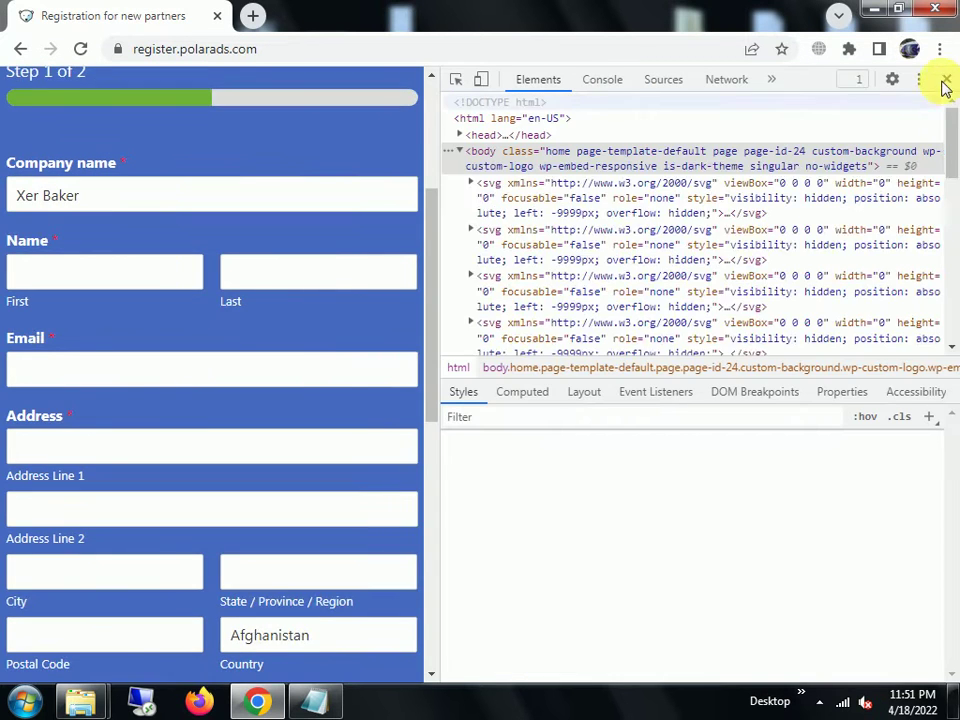
left_click(946, 79)
left_click(290, 380)
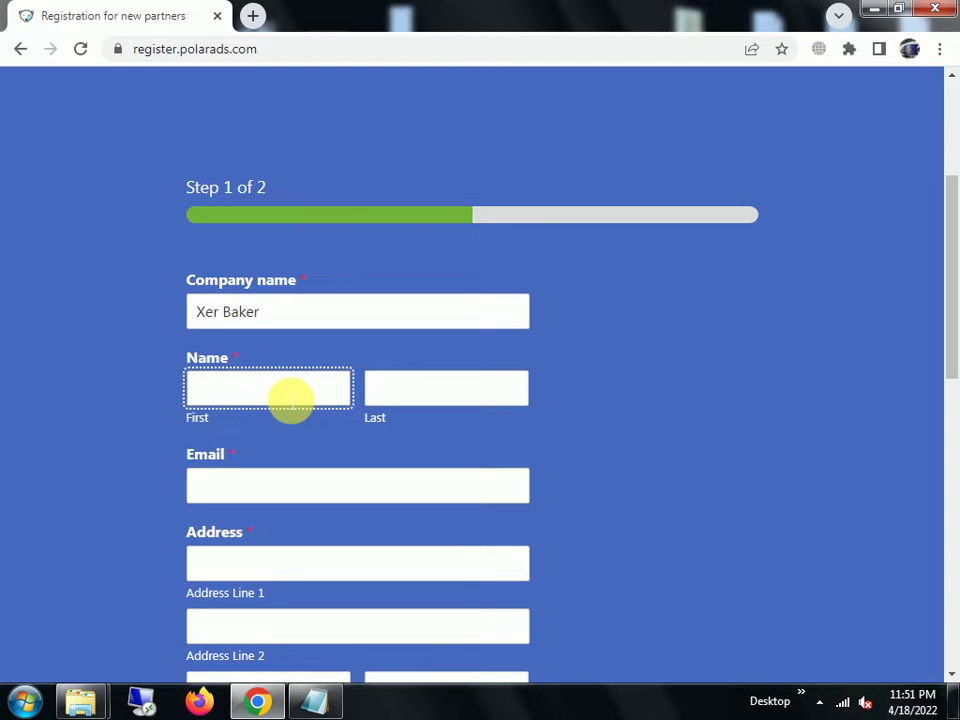
- Enter the contact's first name, last name and e-mail address, removing a stray letter
type("n")
key("BackSpace")
left_click(472, 406)
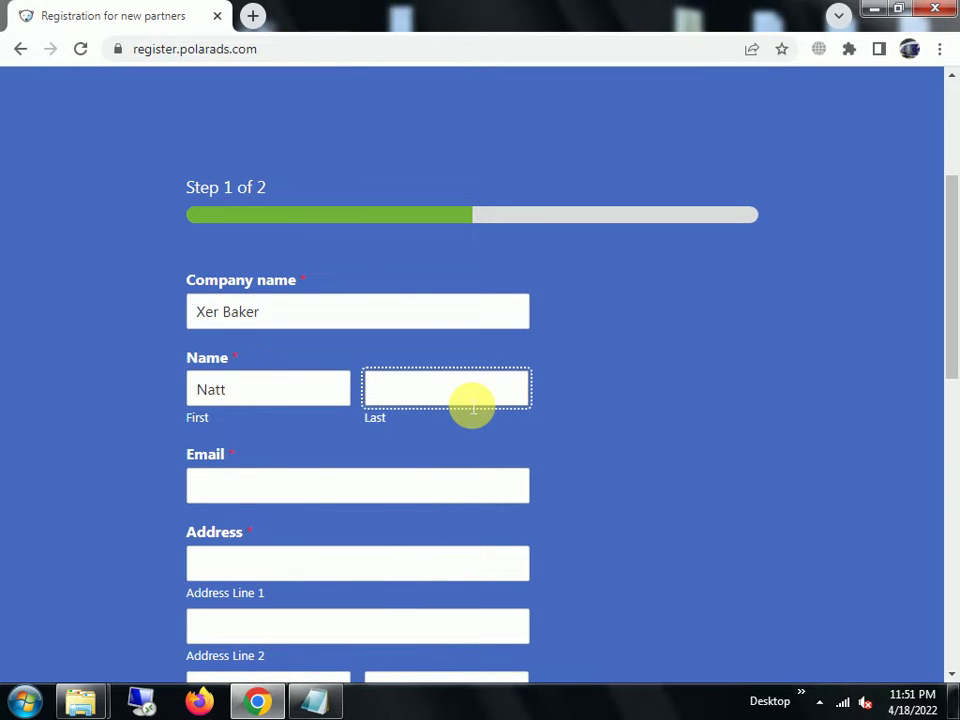
left_click(305, 488)
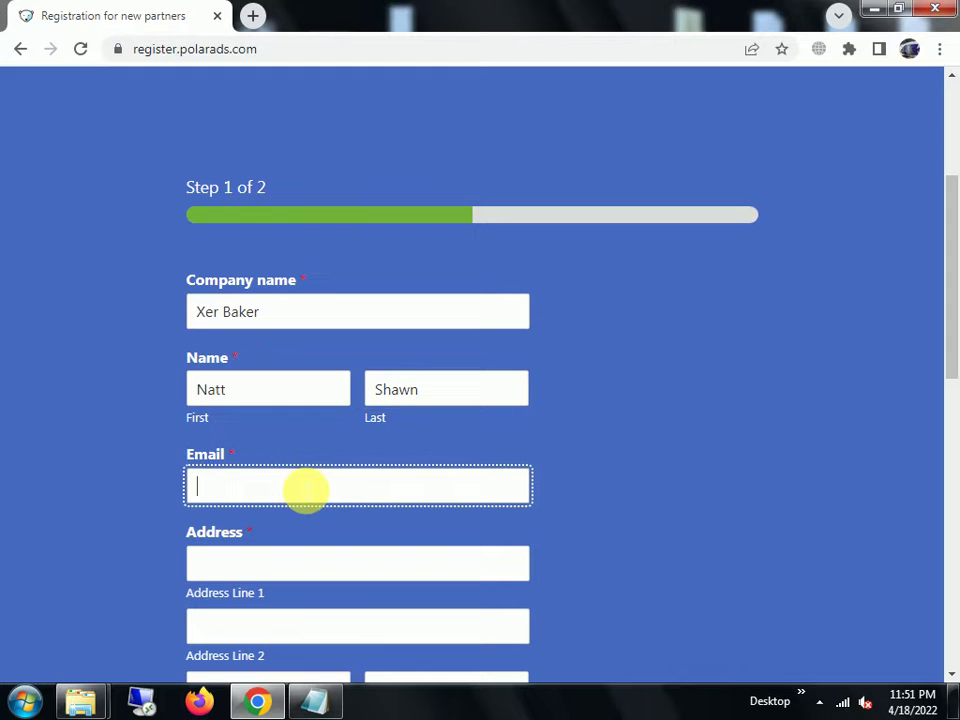
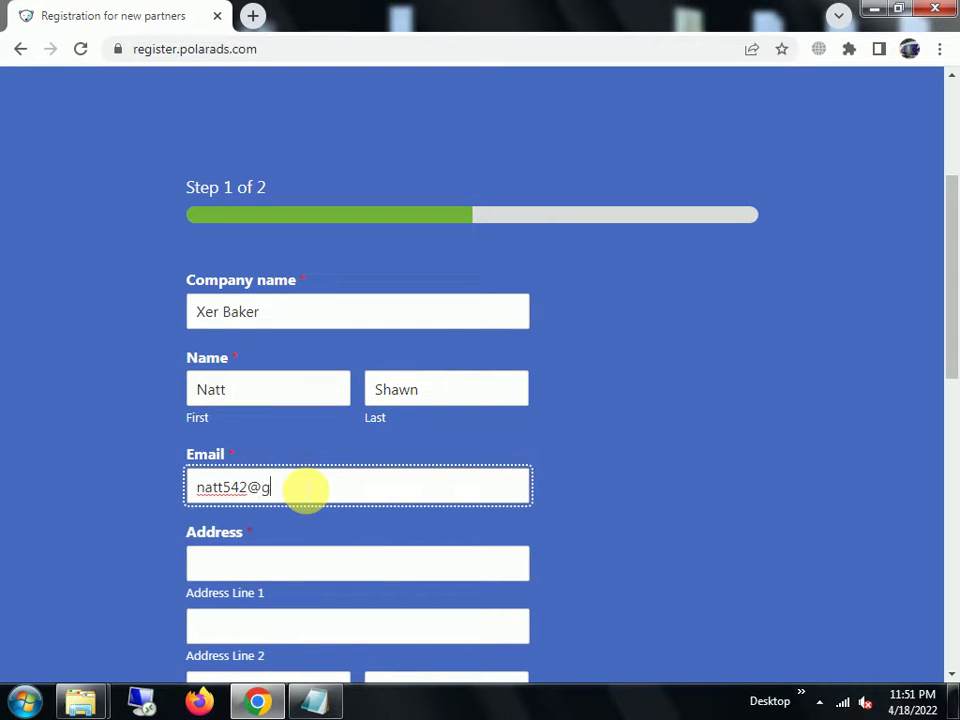
left_click(261, 570)
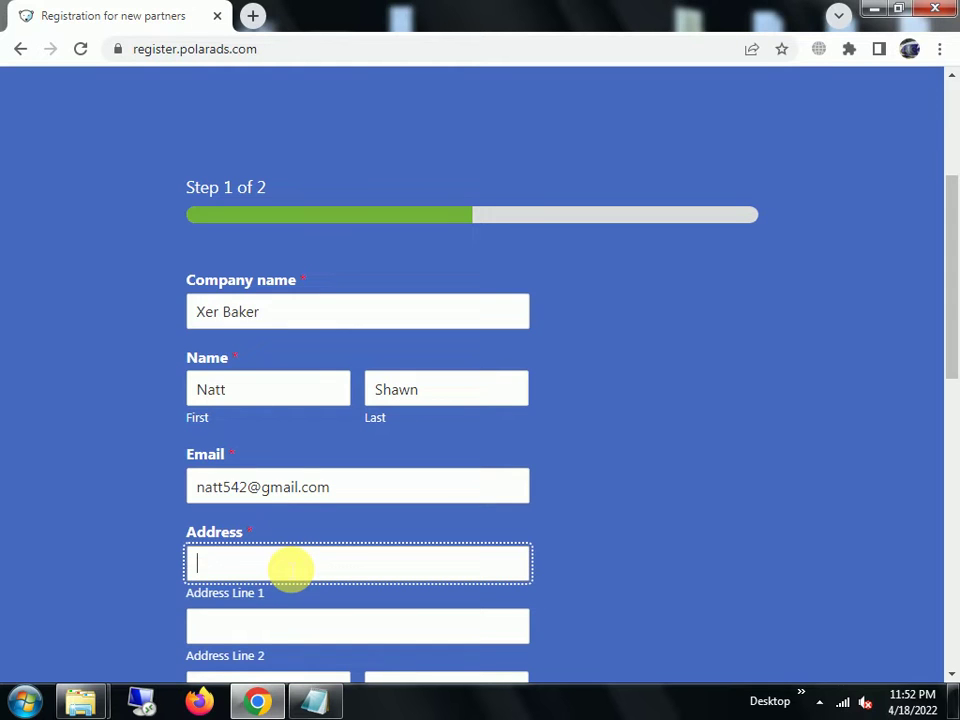
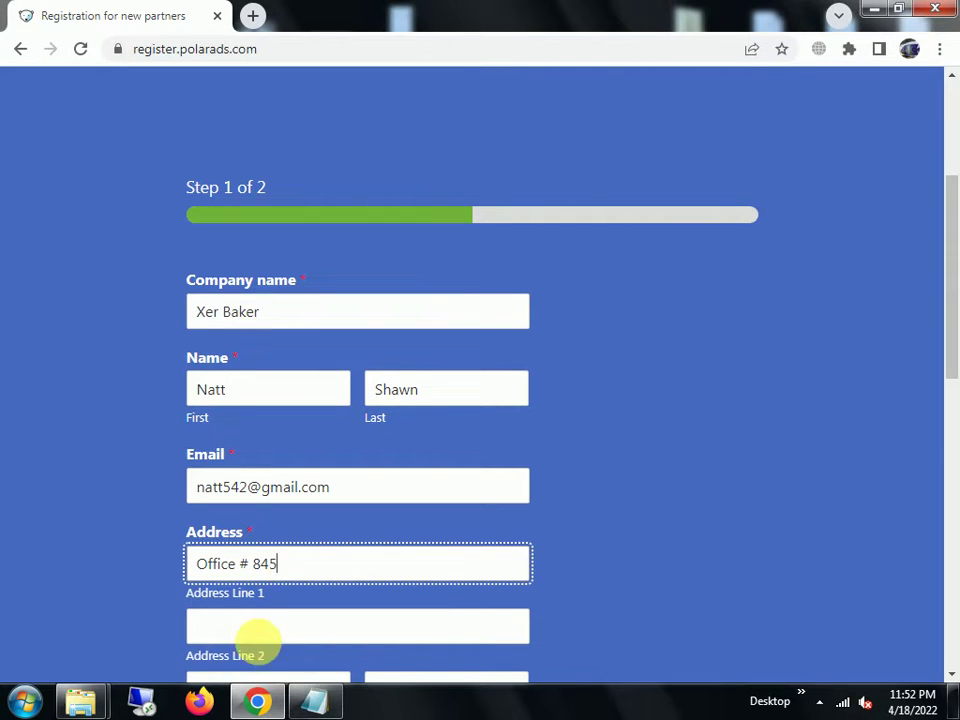
- Enter the company's office address in Address Line 1, Address Line 2 and City
left_click(258, 628)
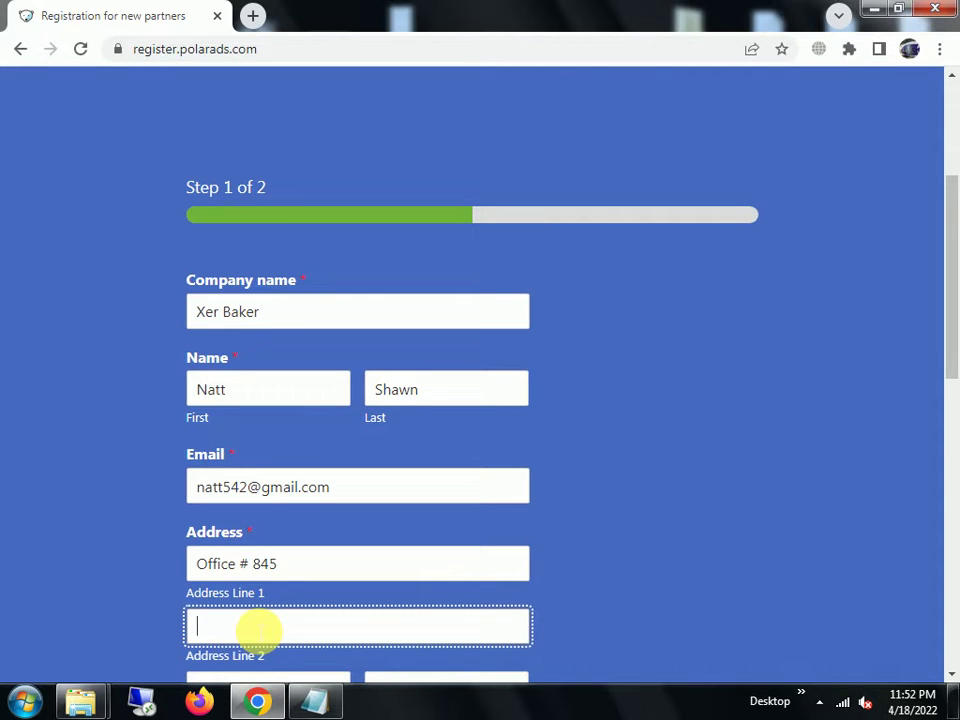
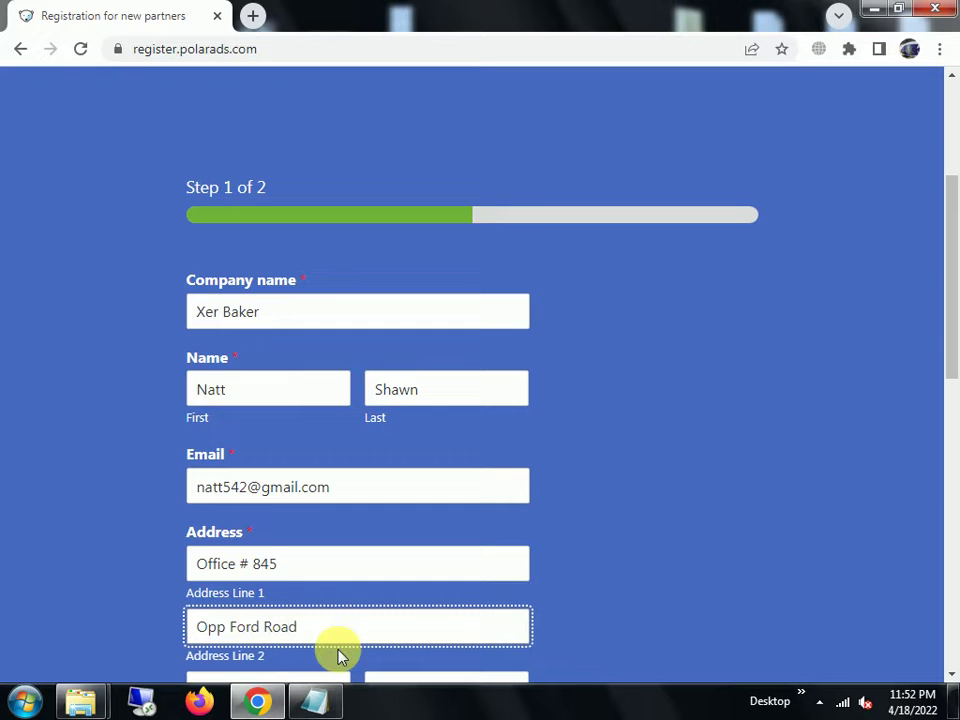
scroll(375, 640, "down", 2)
left_click(285, 519)
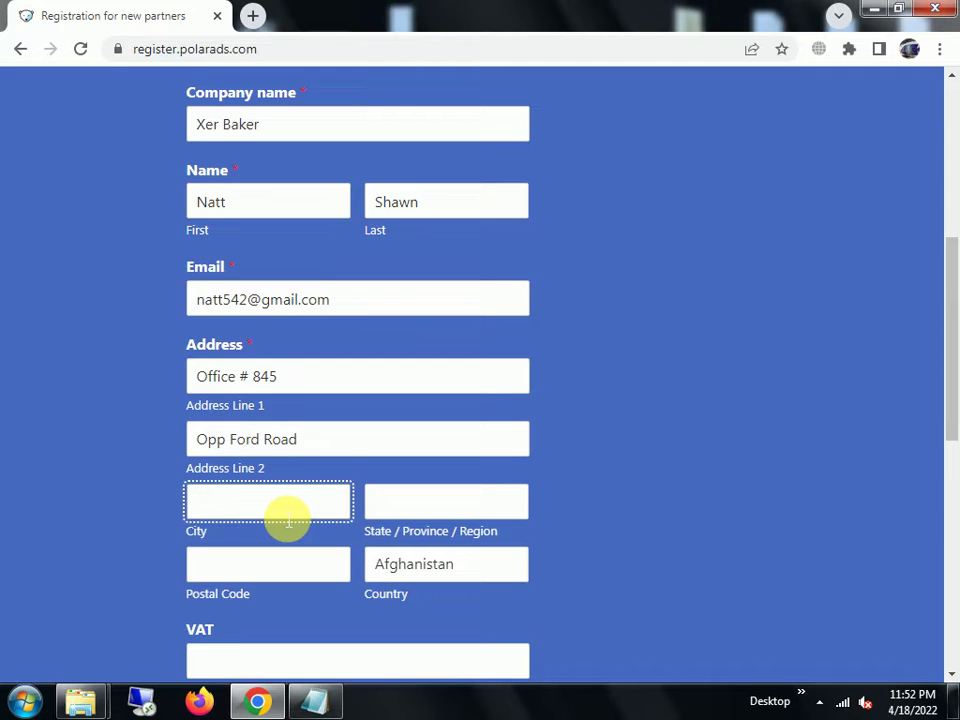
type("Washington")
- Choose United States of America from the Country list
left_click(430, 507)
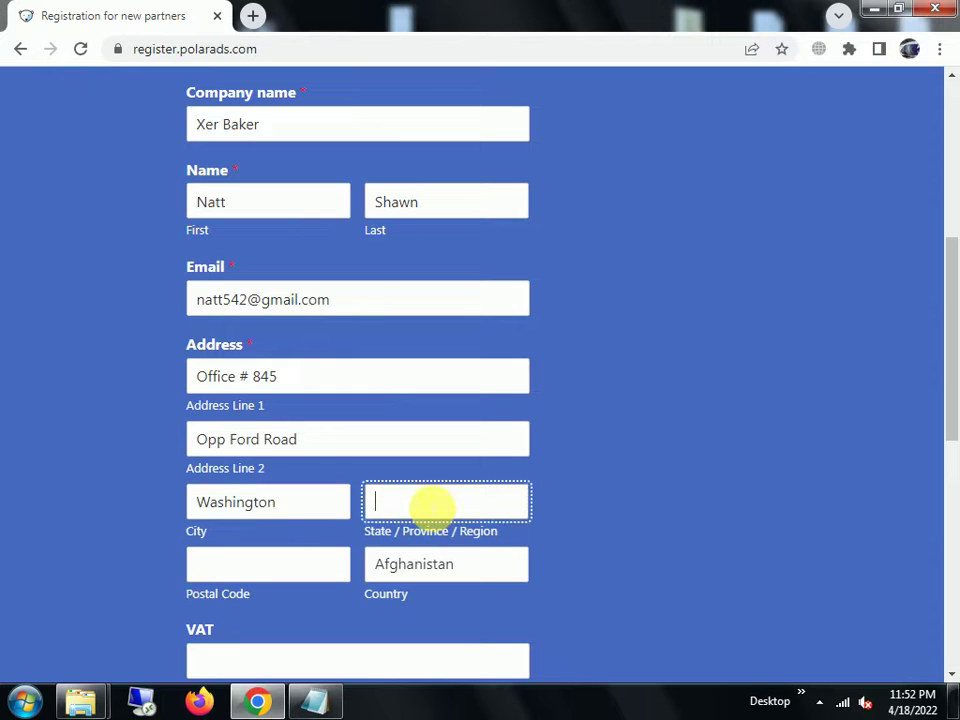
left_click(441, 568)
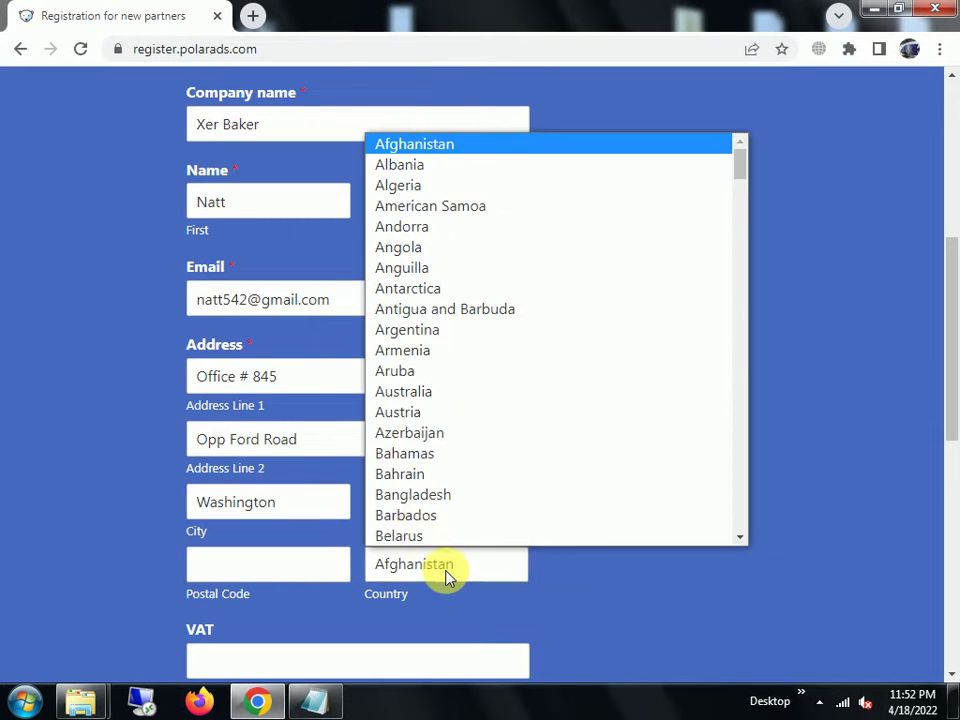
scroll(484, 395, "down", 15)
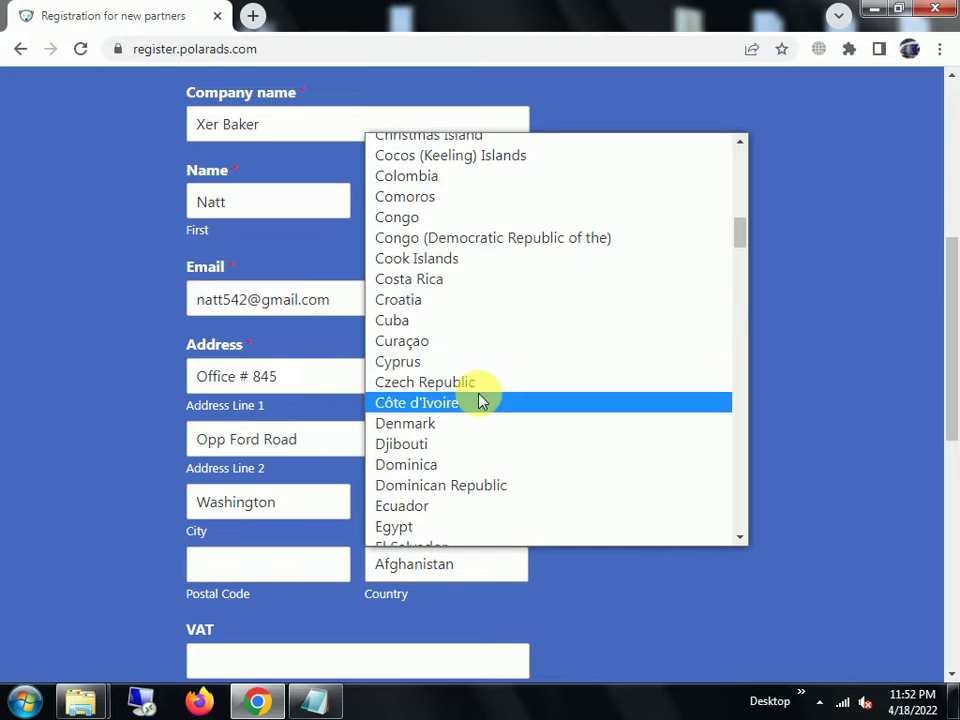
scroll(484, 400, "down", 16)
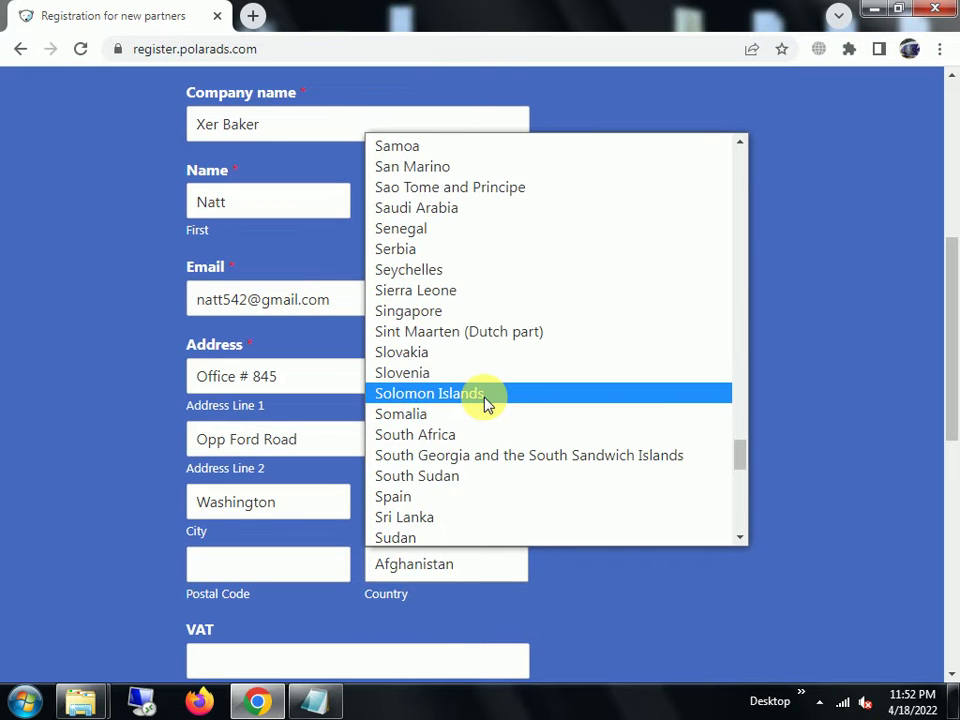
scroll(484, 400, "down", 8)
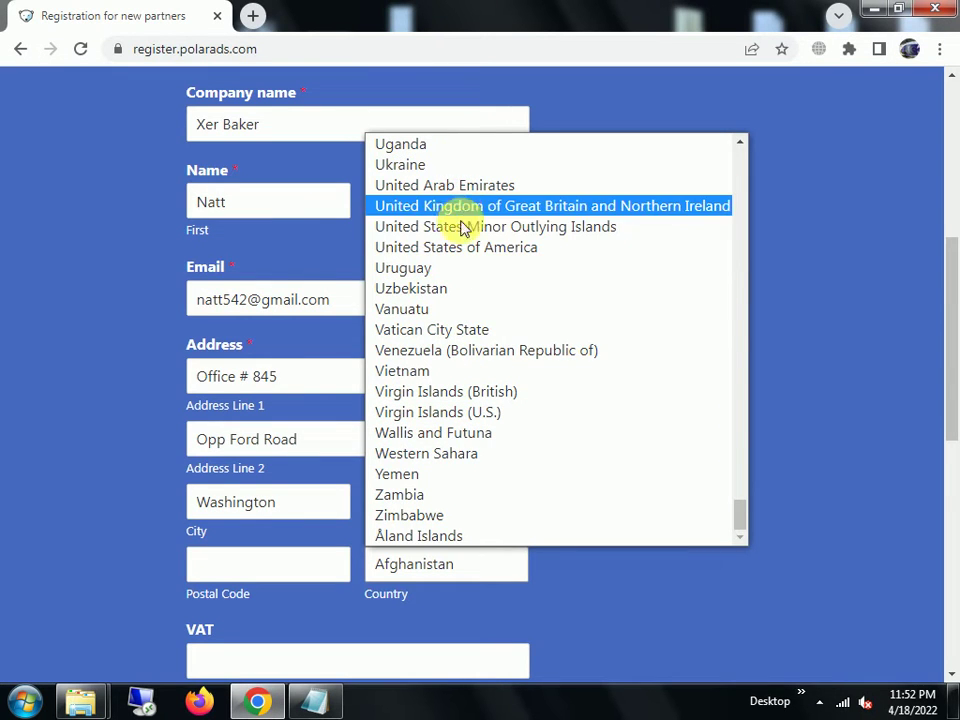
left_click(467, 249)
- Enter the postal code, trimming an extra trailing zero
left_click(264, 573)
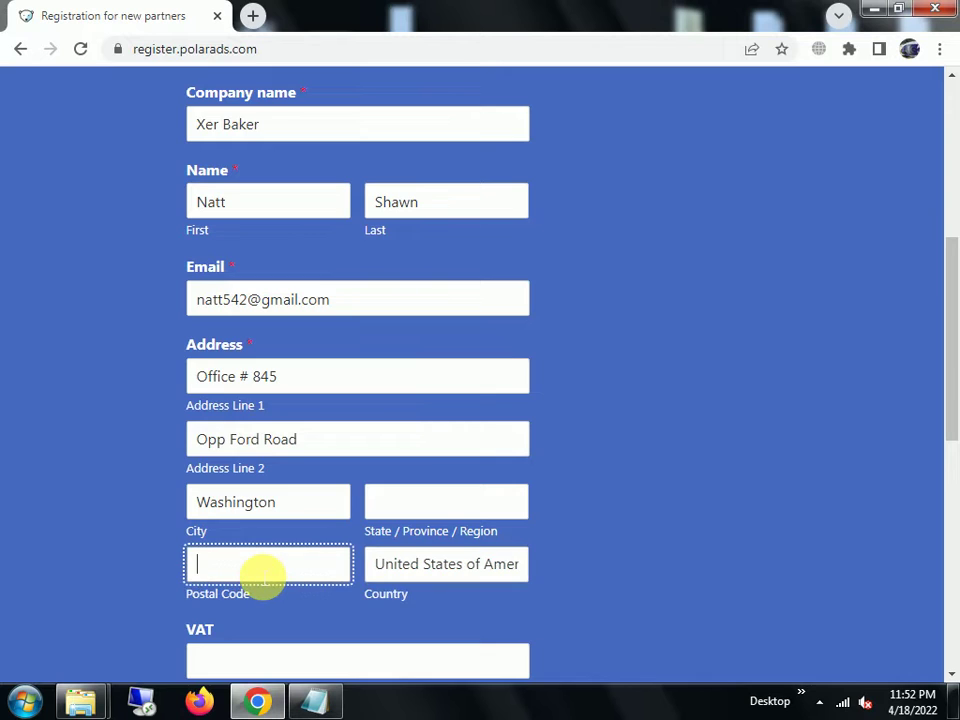
type("1350000")
key("BackSpace")
key("BackSpace")
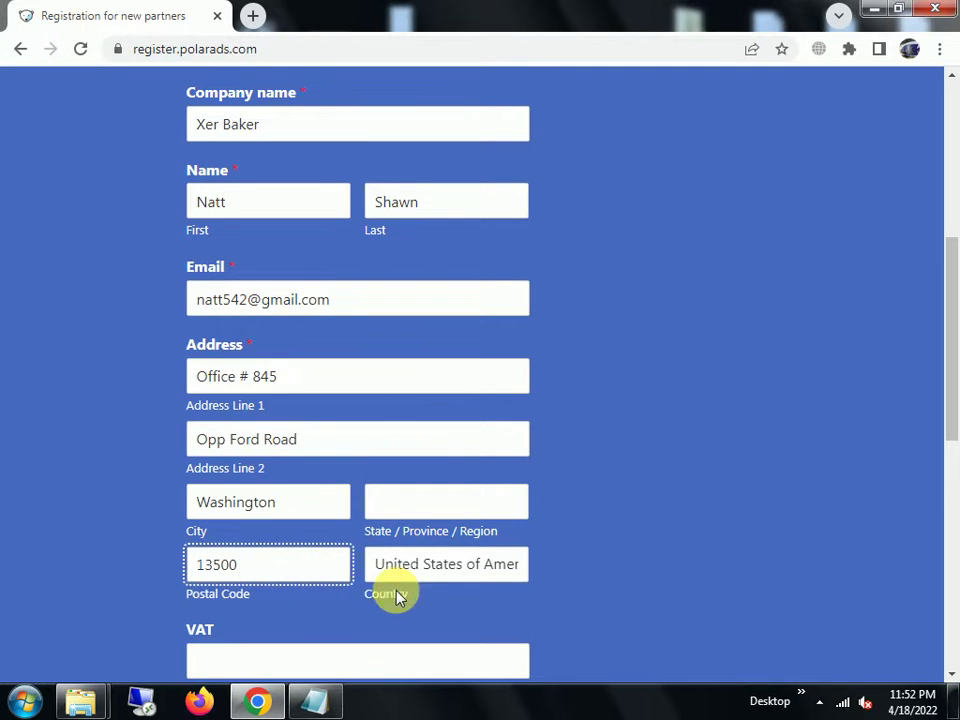
scroll(711, 540, "down", 3)
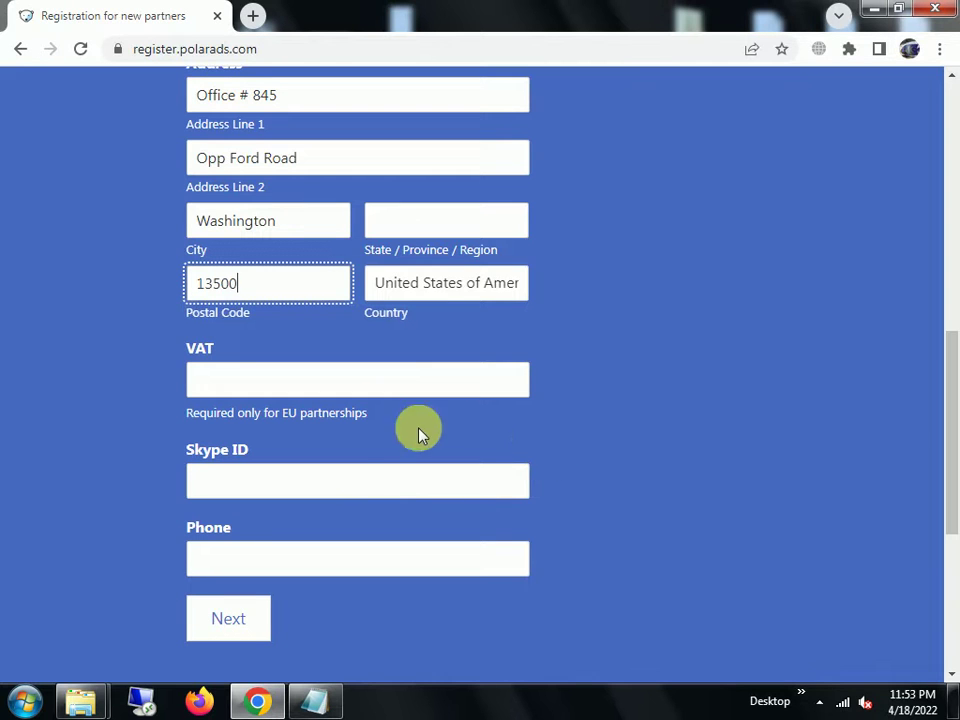
left_click(315, 388)
left_click(297, 497)
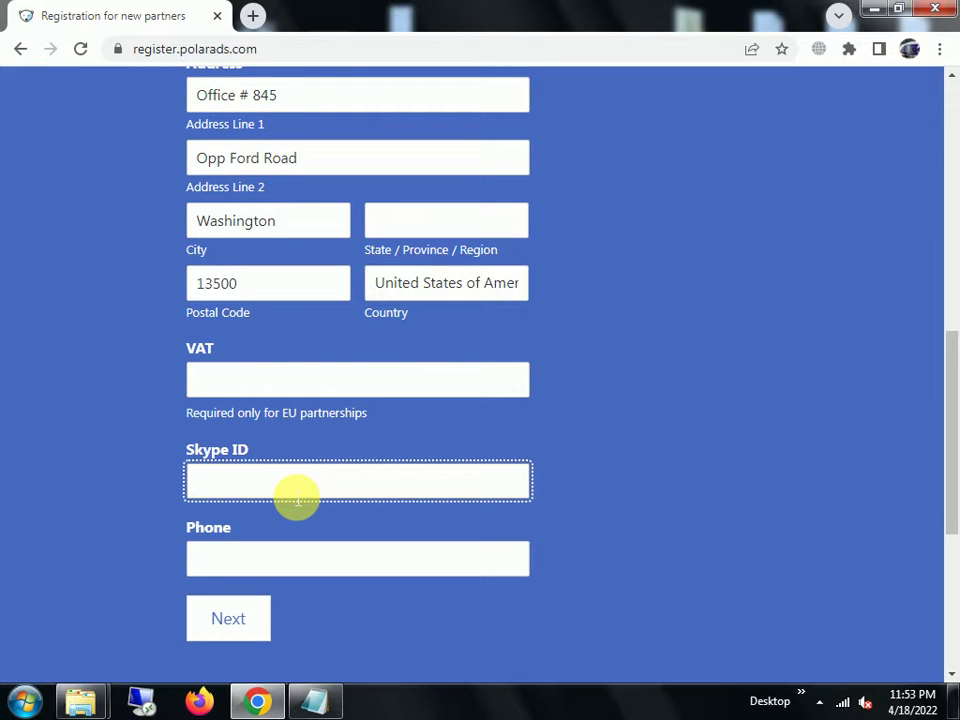
- Enter the Skype ID and a US phone number, leaving VAT empty
type("matt_756")
left_click(285, 562)
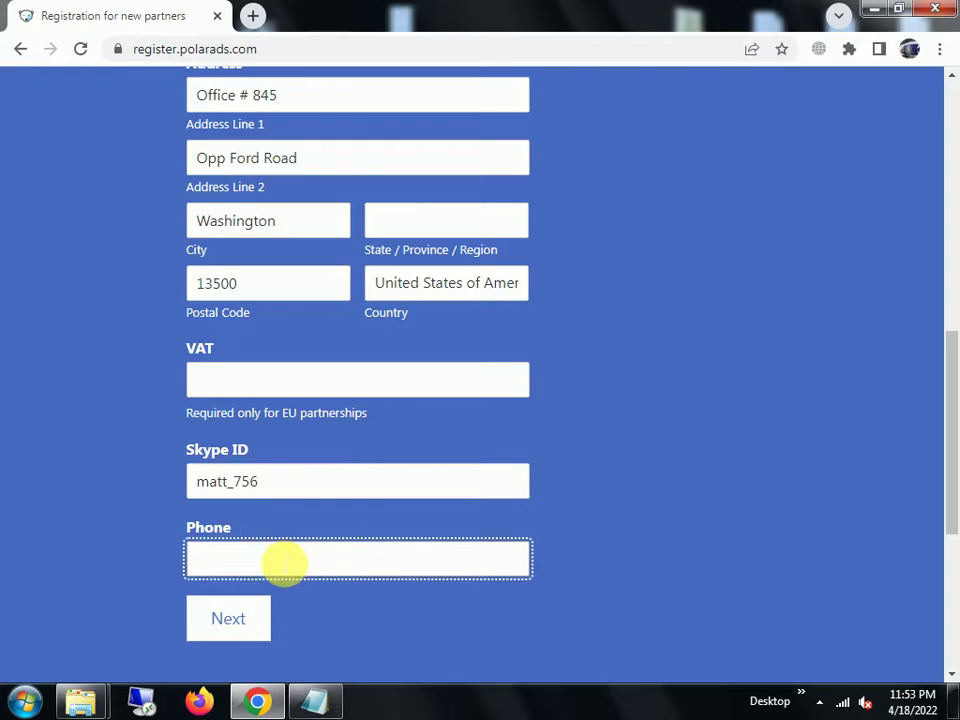
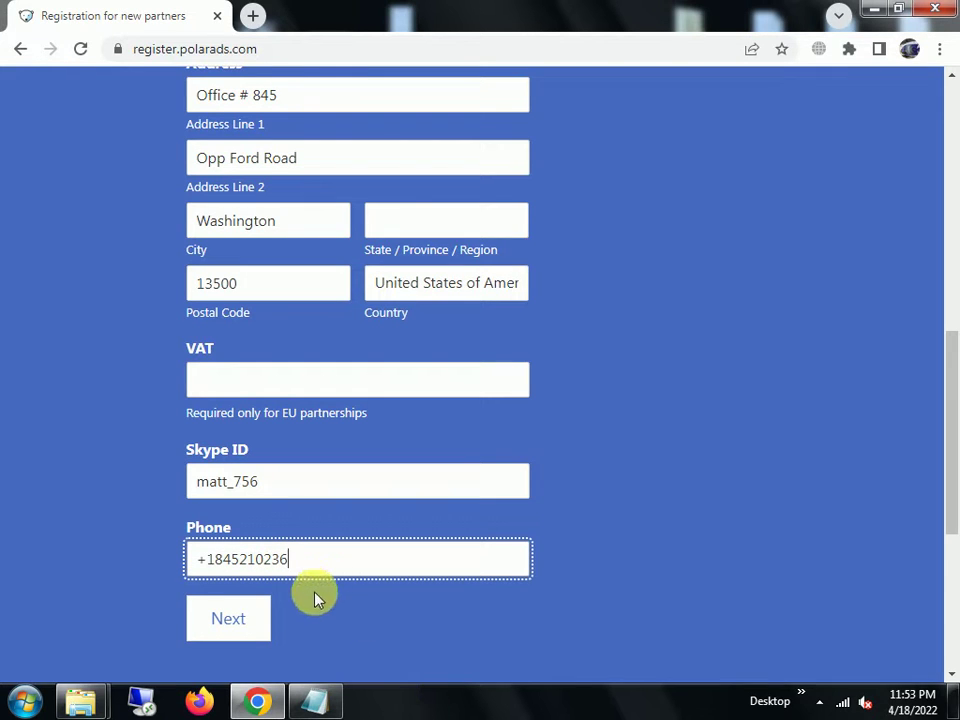
left_click(249, 379)
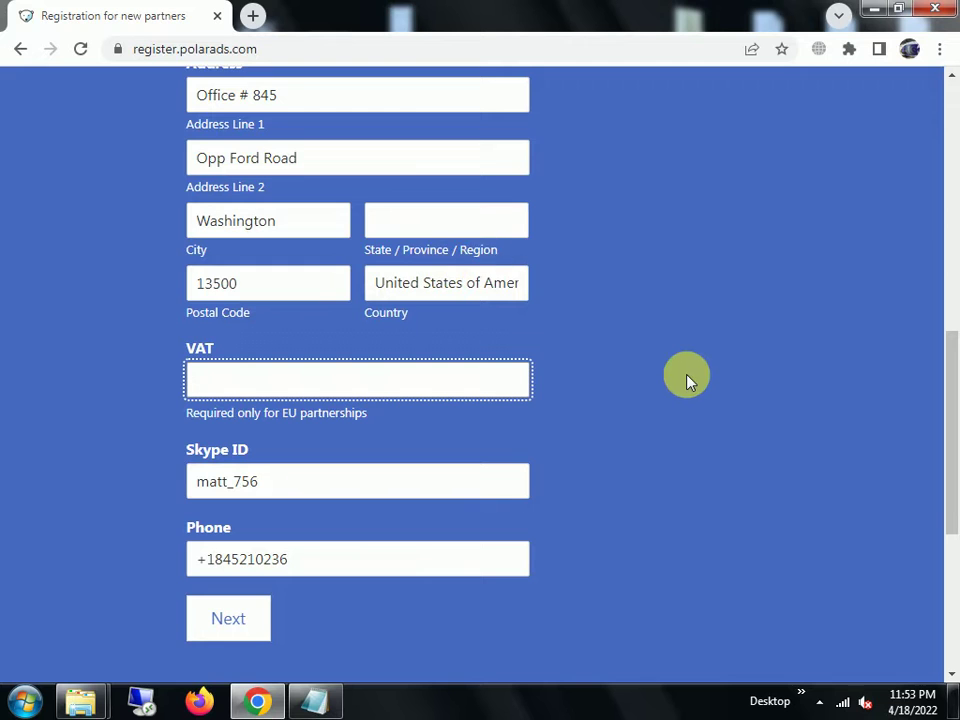
scroll(683, 380, "up", 5)
- Submit Step 1, hit the required State/Province/Region error, then return to the homepage
scroll(683, 380, "down", 5)
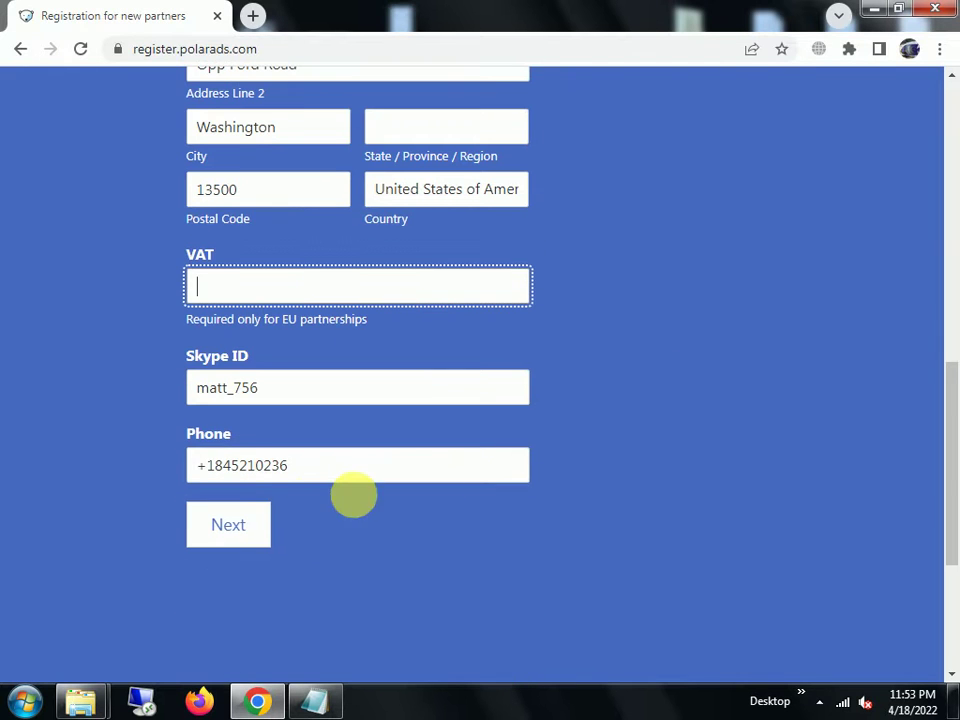
left_click(242, 538)
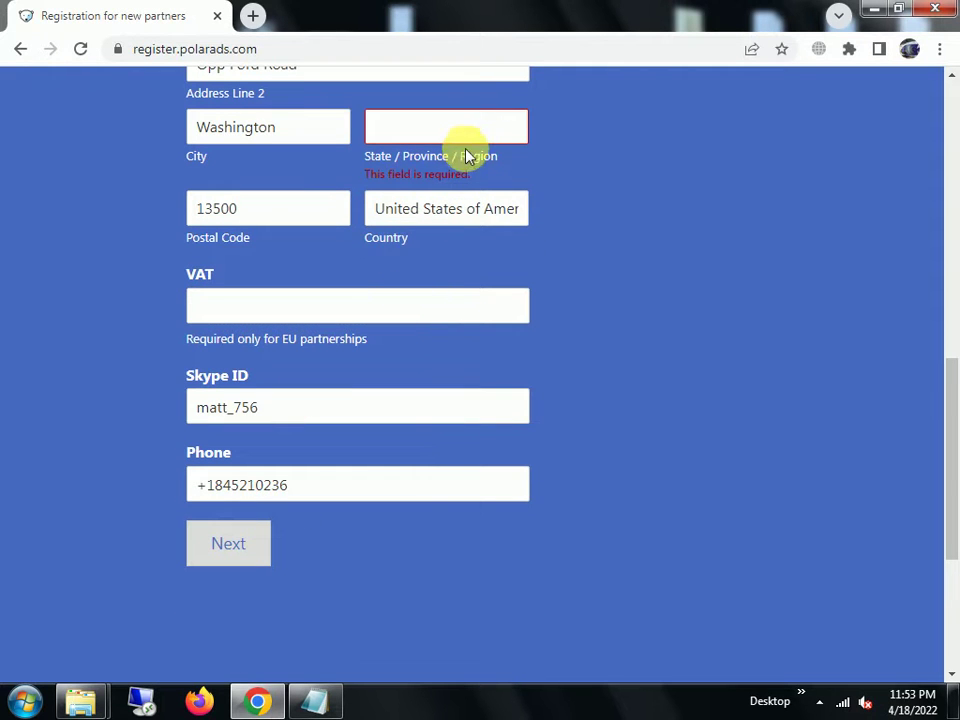
left_click(463, 140)
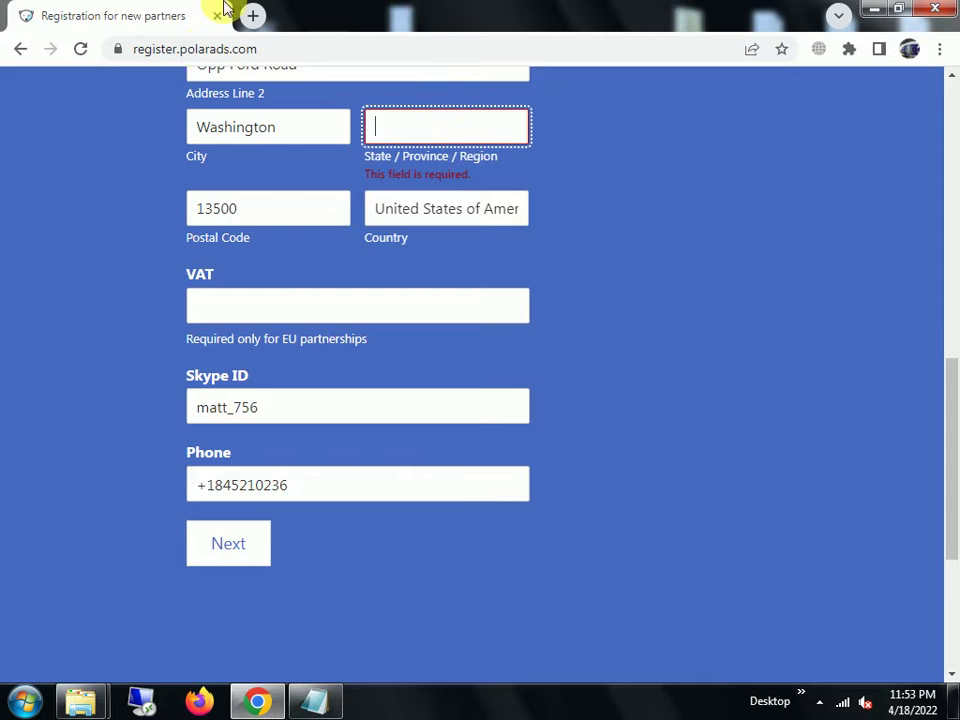
scroll(692, 426, "up", 6)
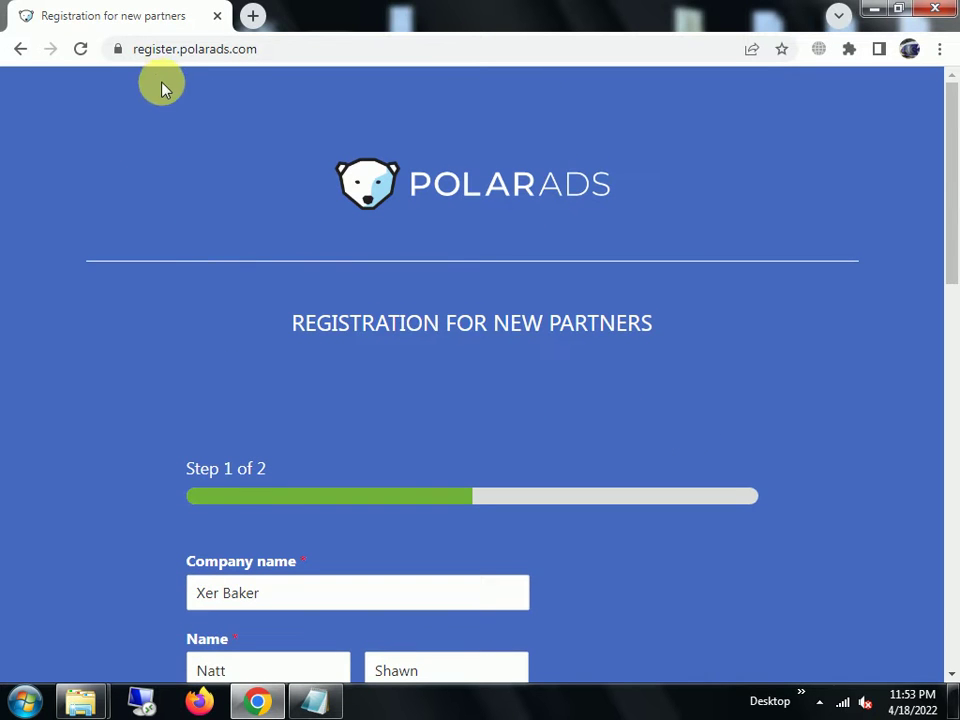
left_click(18, 48)
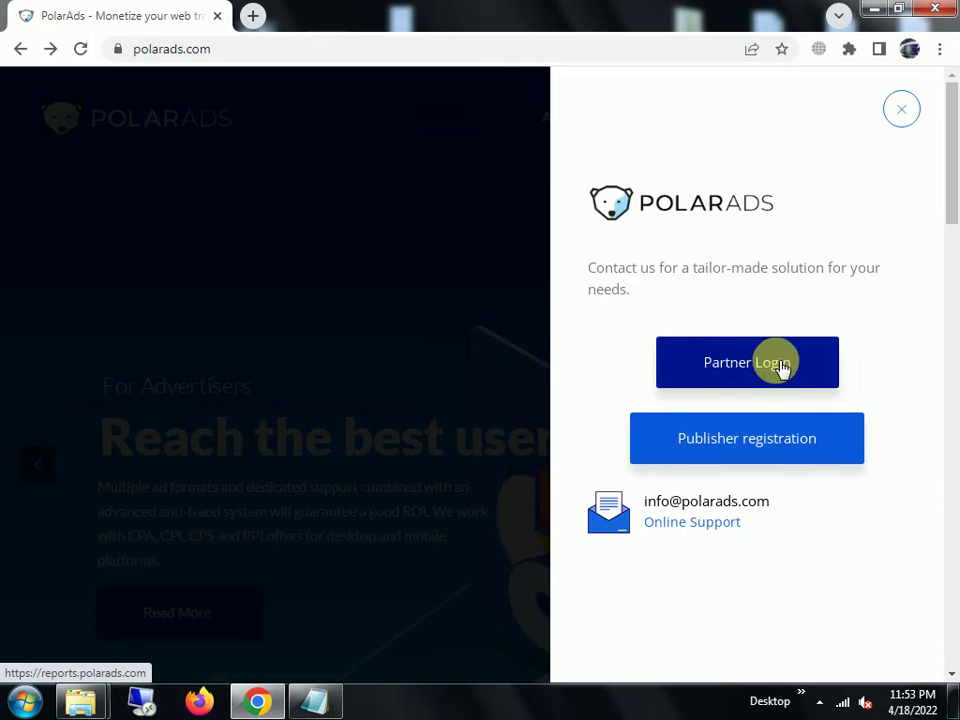
- Close the contact panel and open Payment Options from the PUBLISHERS menu
left_click(900, 112)
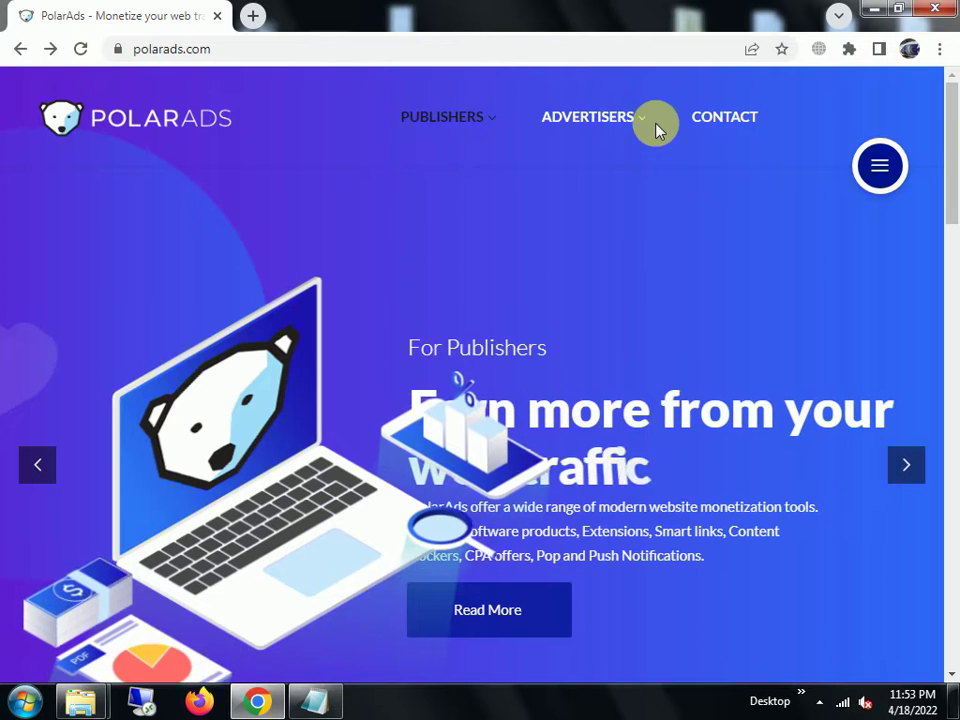
mouse_move(640, 118)
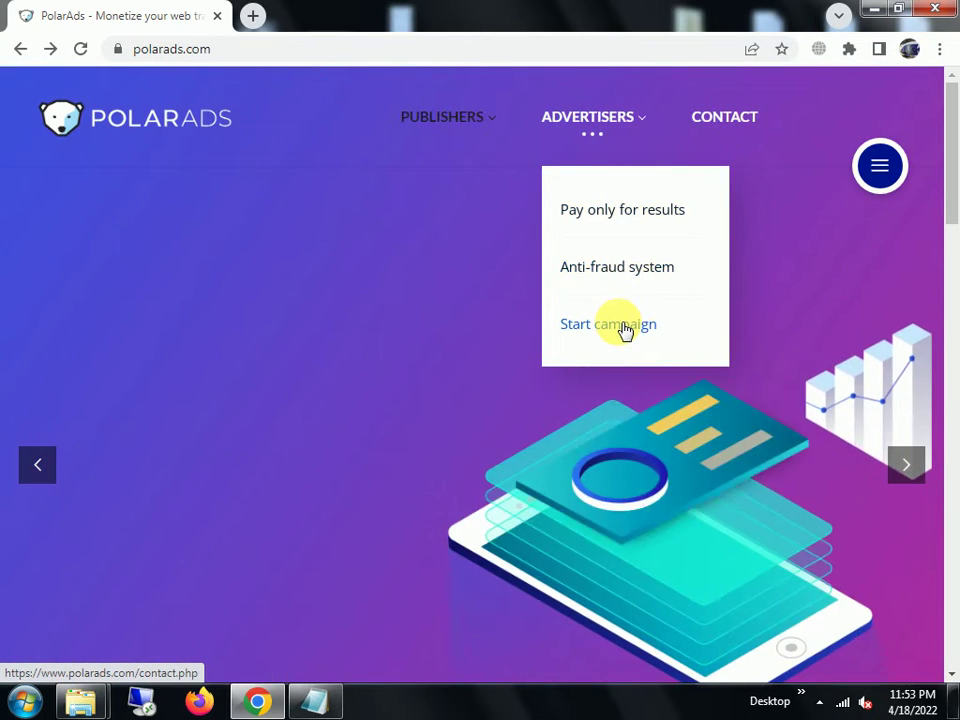
mouse_move(456, 133)
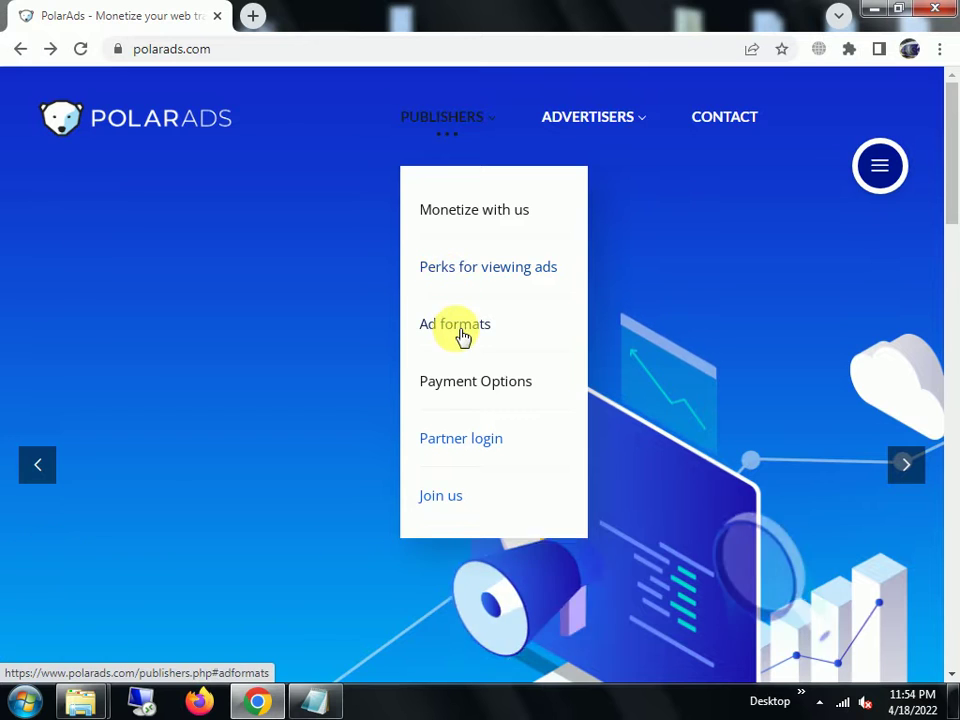
left_click(463, 390)
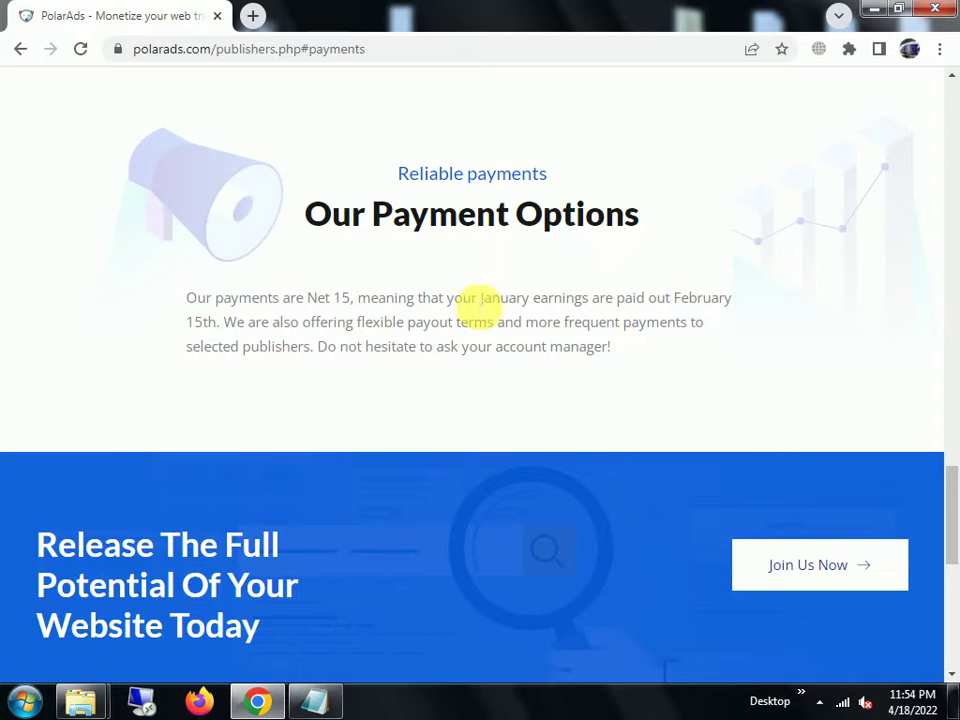
- Select and deselect passages of the Our Payment Options paragraph
left_click_drag(727, 298, 195, 300)
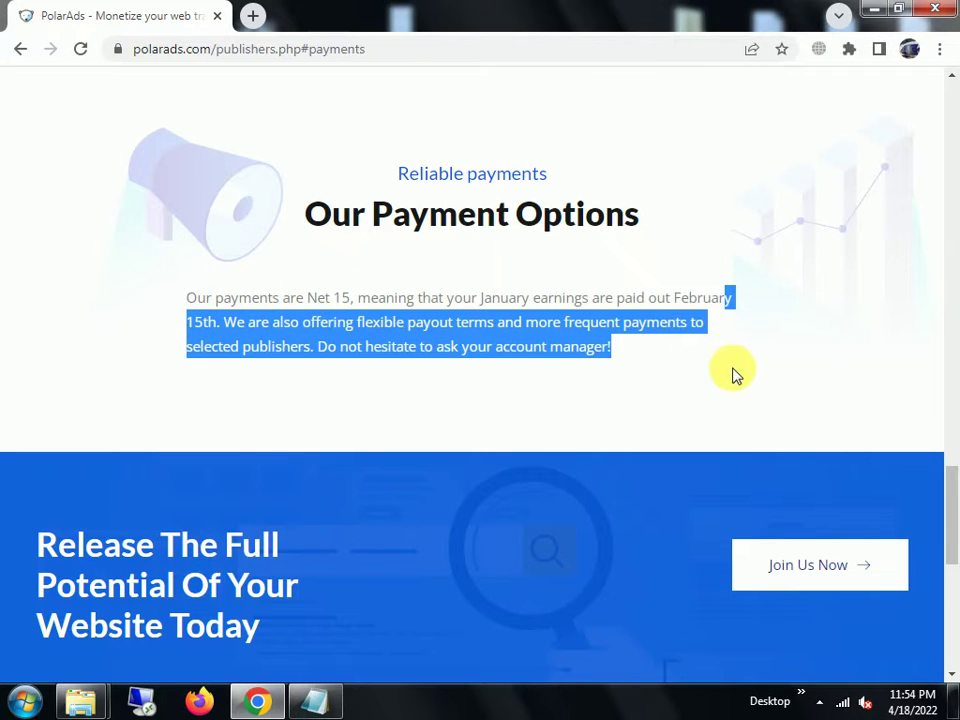
left_click(583, 350)
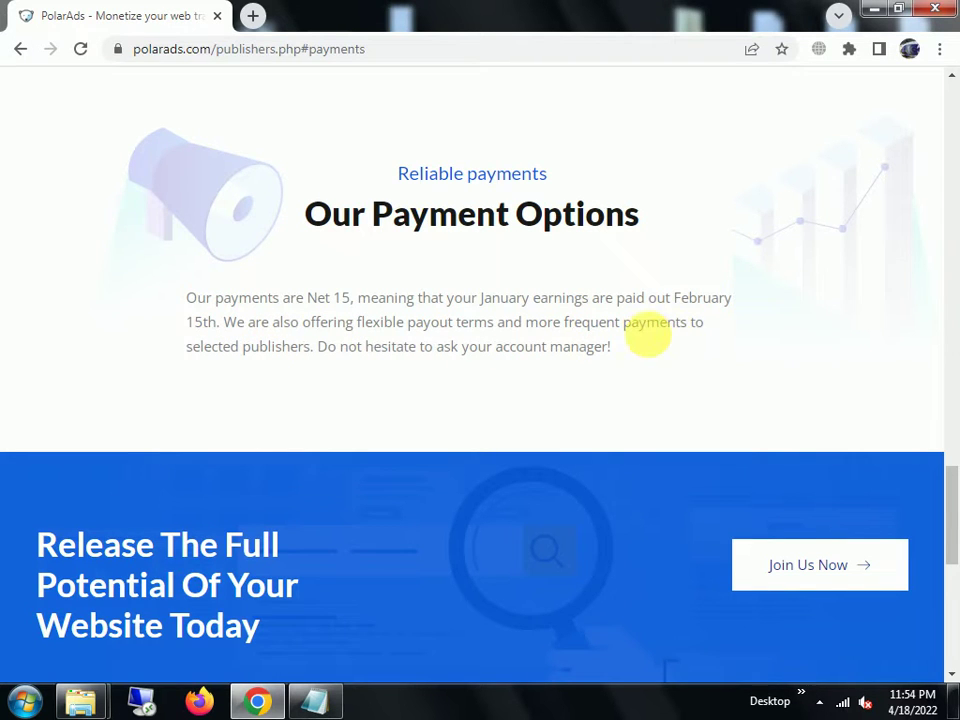
left_click_drag(626, 347, 370, 334)
left_click(253, 330)
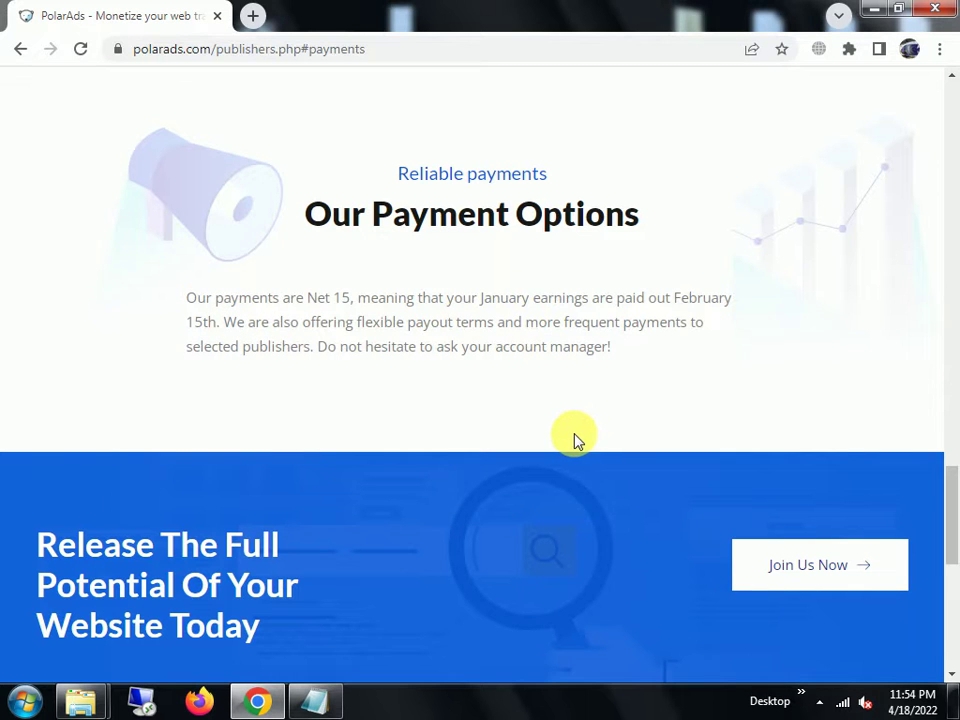
scroll(575, 440, "down", 2)
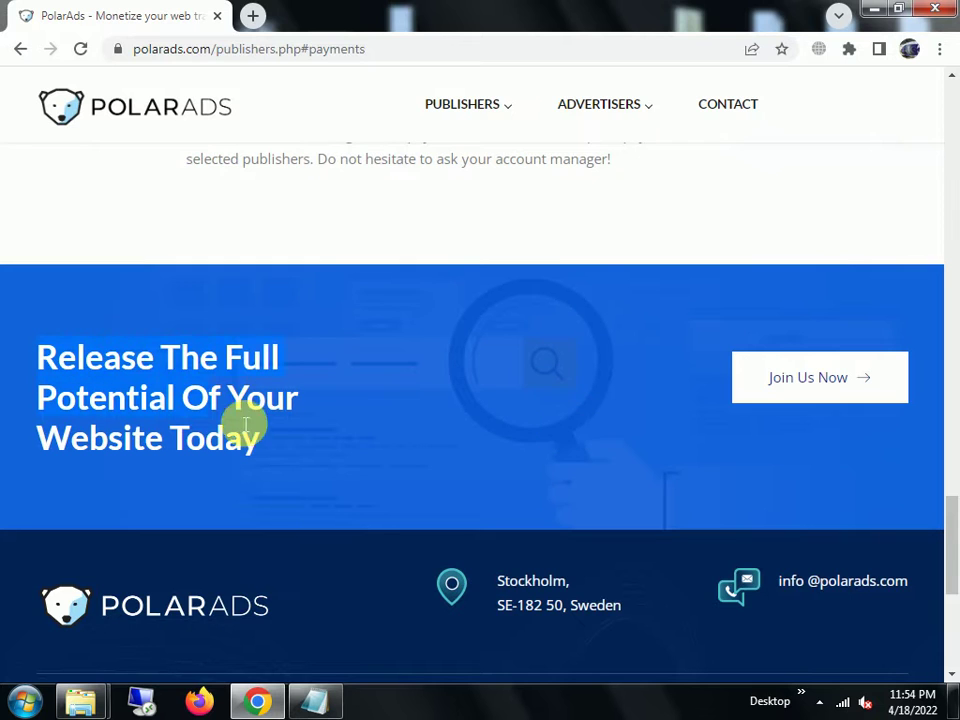
- Highlight the 'Release The Full Potential' headline, scroll the page, and return to the homepage
left_click(387, 471)
left_click_drag(316, 460, 44, 396)
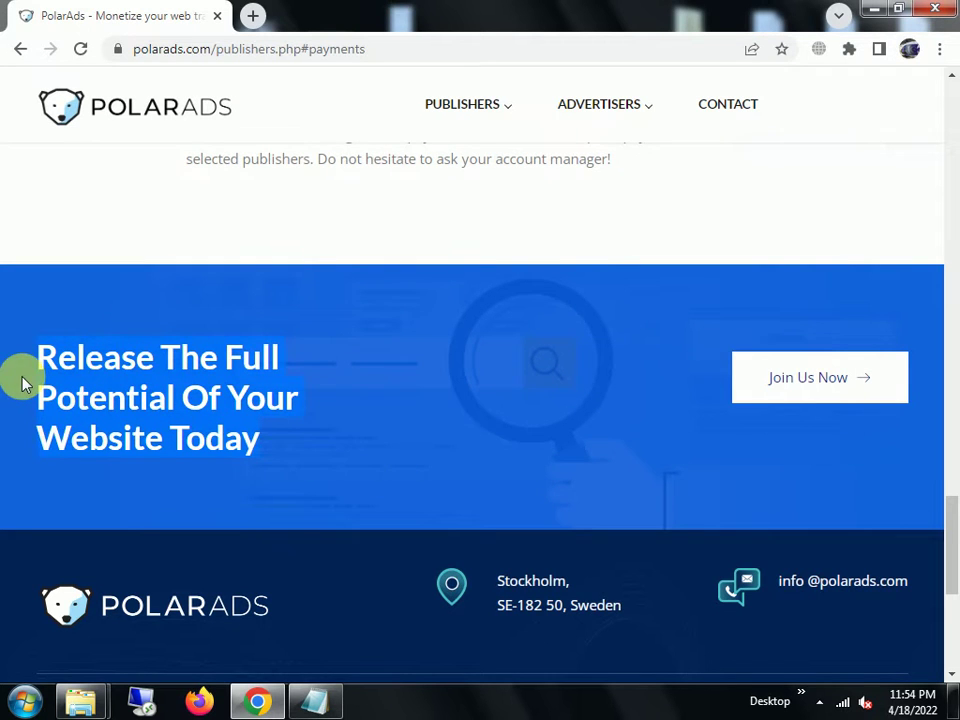
scroll(534, 407, "down", 3)
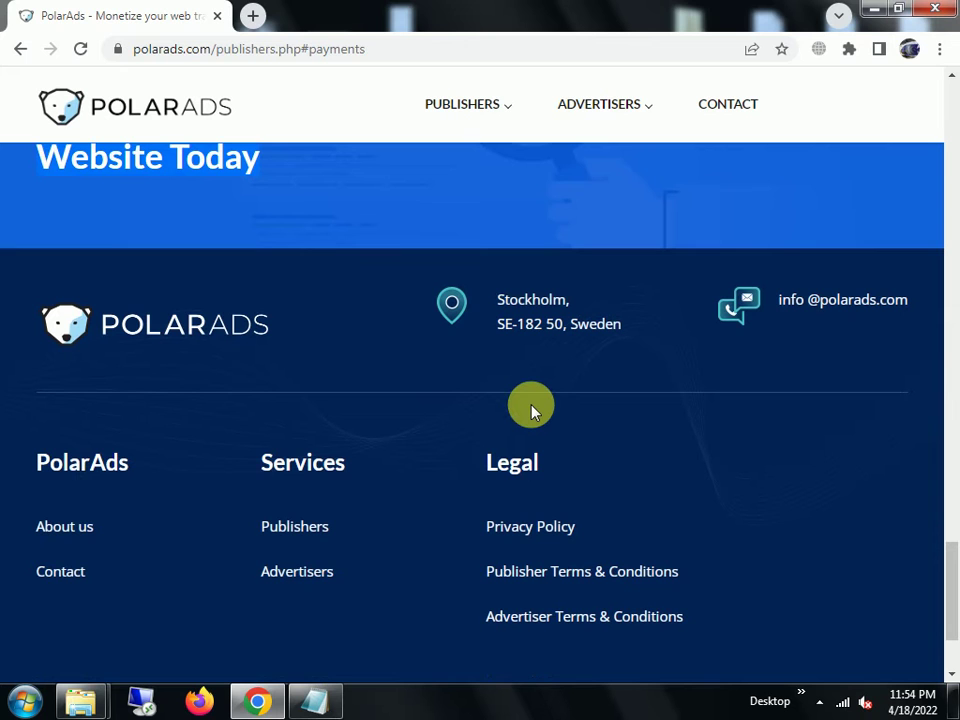
scroll(531, 408, "up", 5)
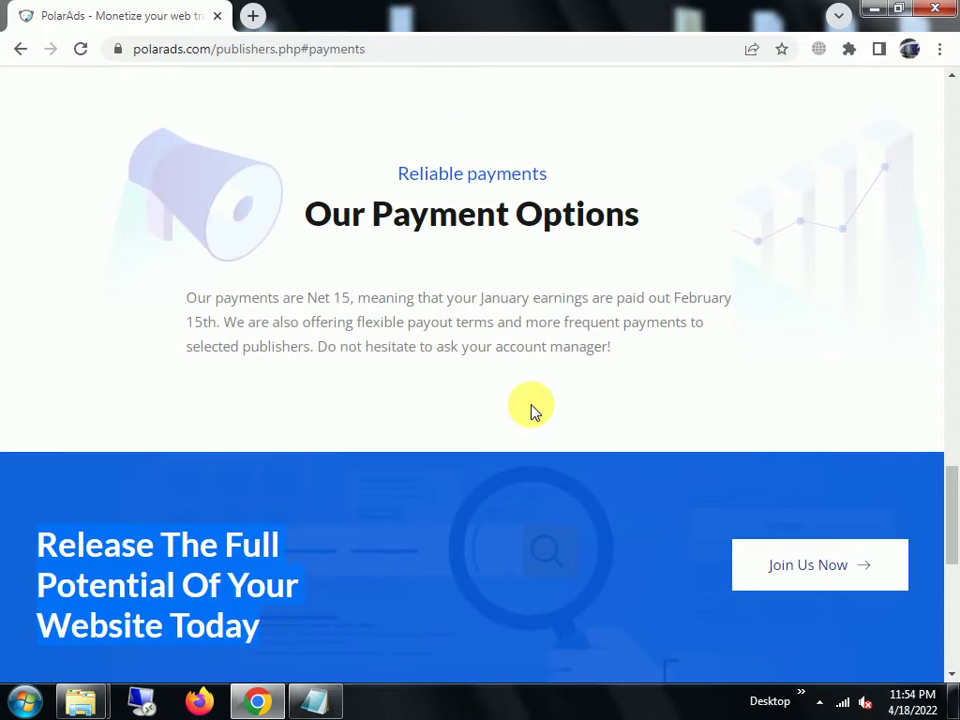
scroll(531, 408, "down", 5)
scroll(531, 408, "up", 5)
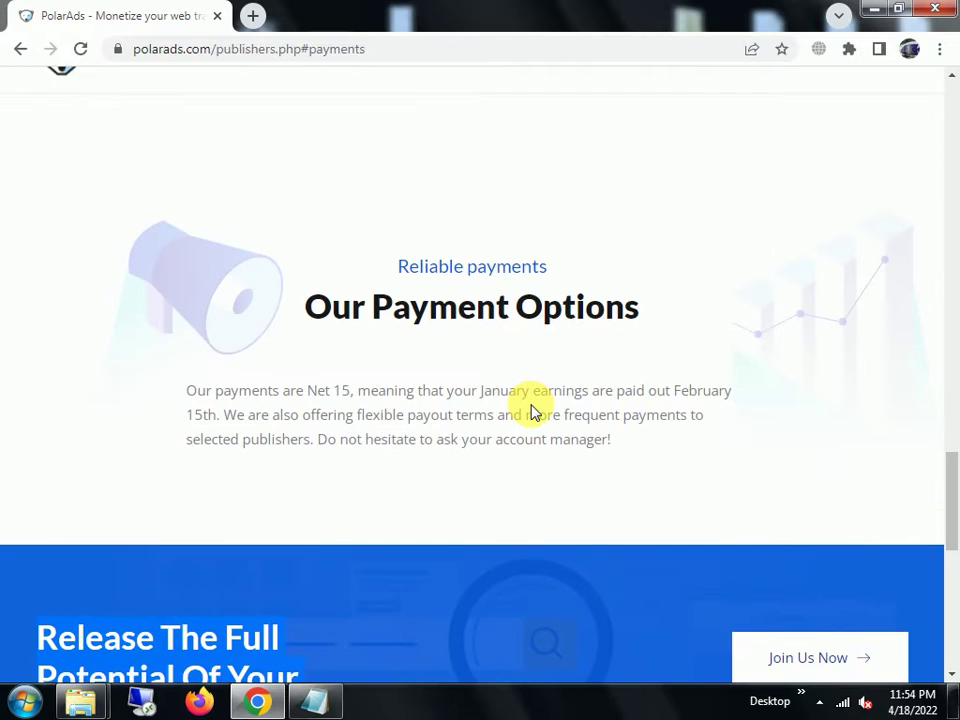
left_click(21, 49)
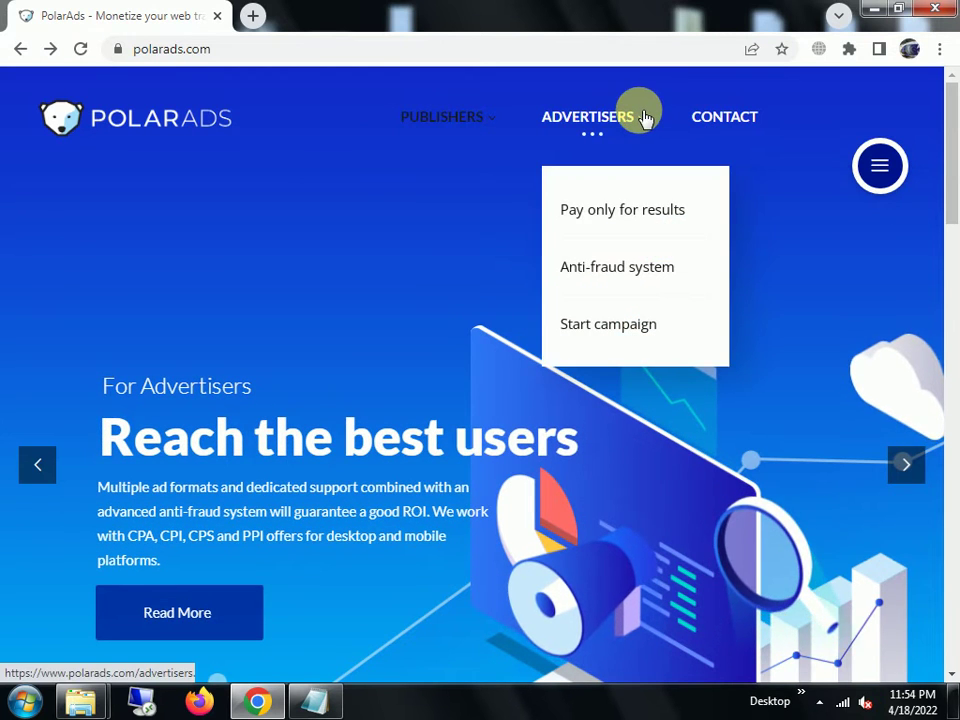
- Open Ad formats from the PUBLISHERS dropdown
mouse_move(458, 122)
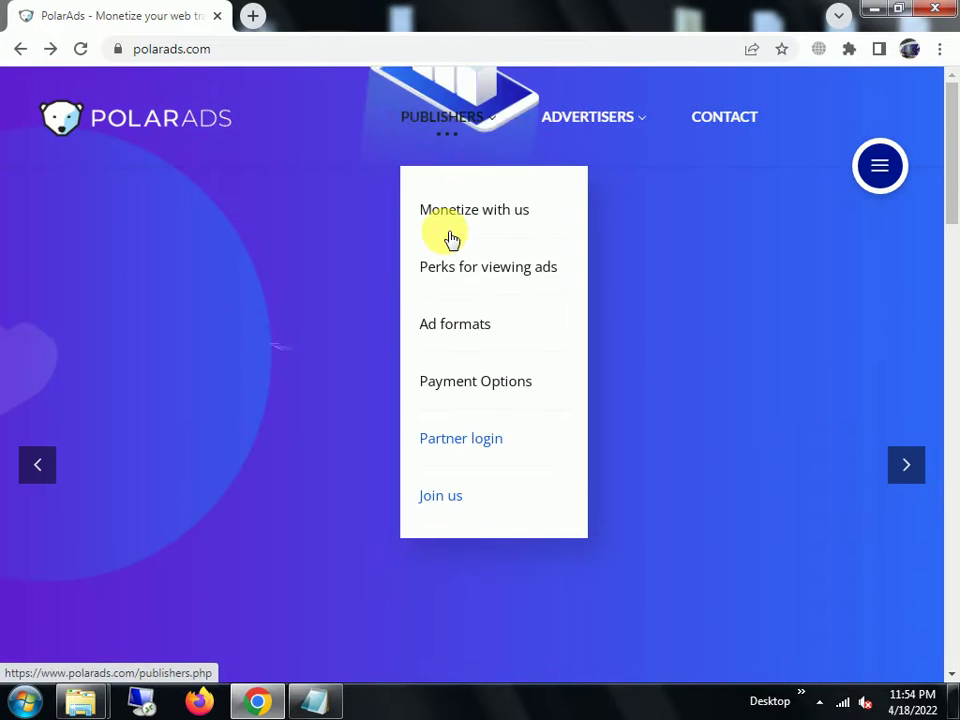
left_click(452, 327)
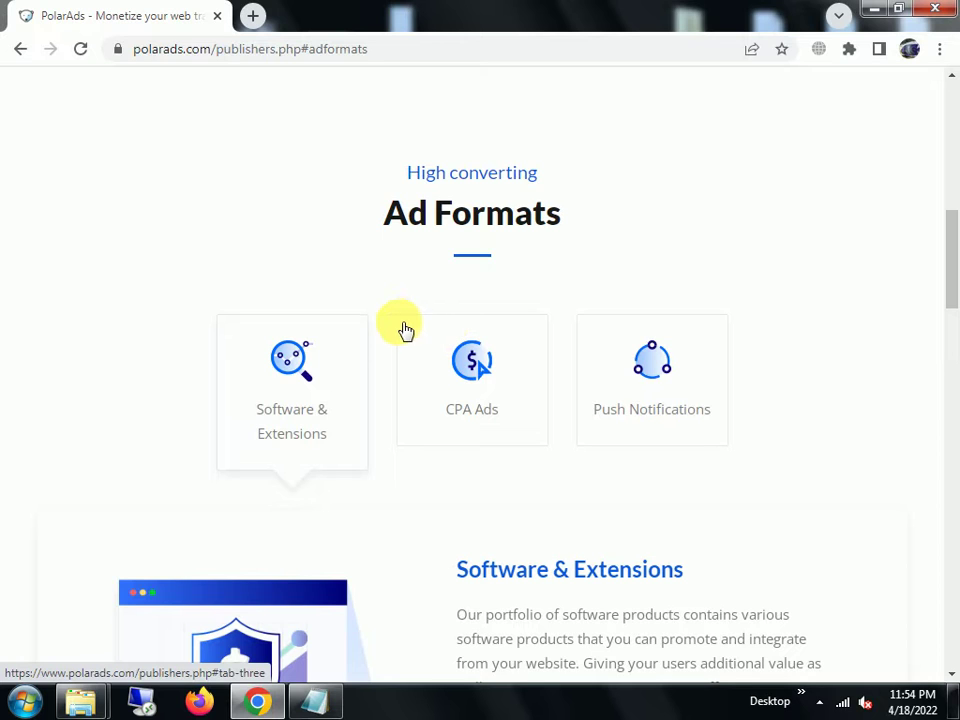
- Read through the CPA Ads description in Ad Formats, then bring up the Push Notifications description
left_click(460, 410)
scroll(462, 412, "down", 2)
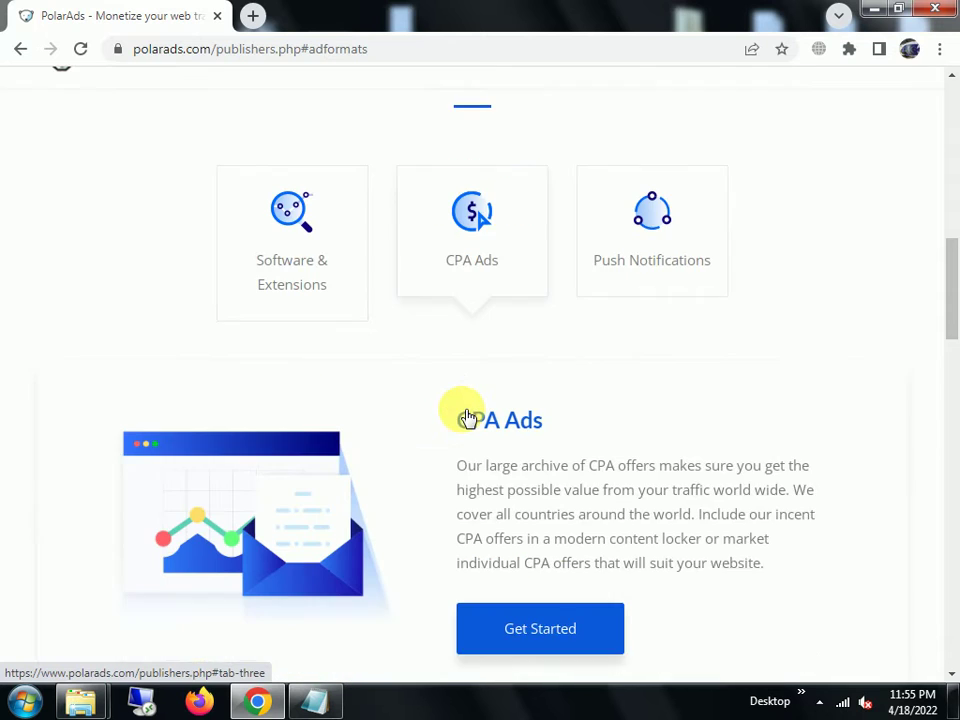
left_click_drag(459, 428, 826, 540)
left_click(826, 540)
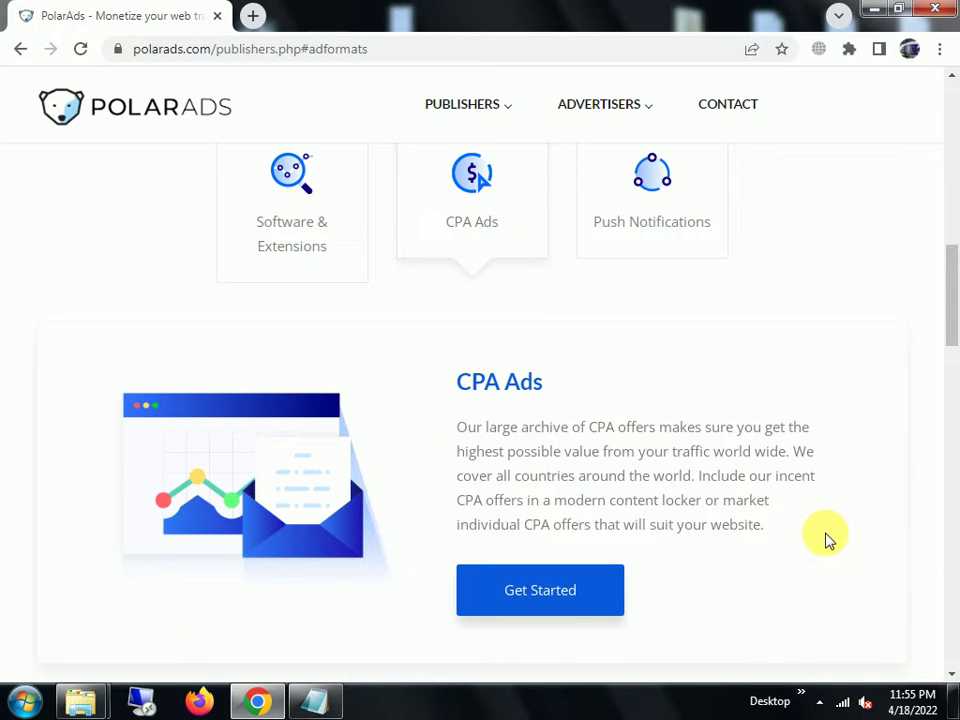
left_click(649, 212)
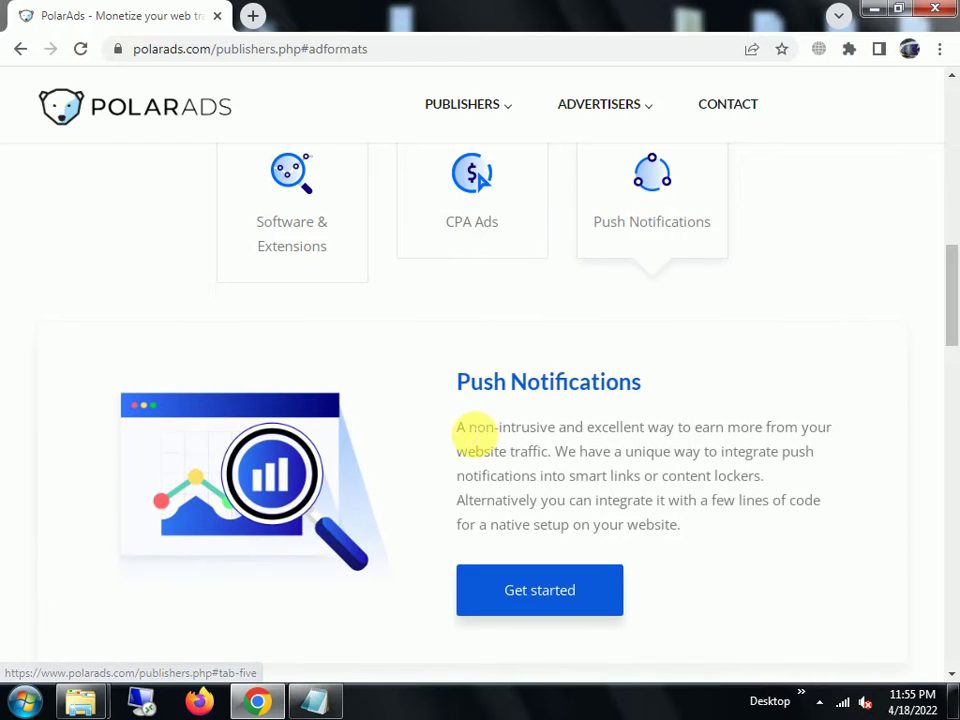